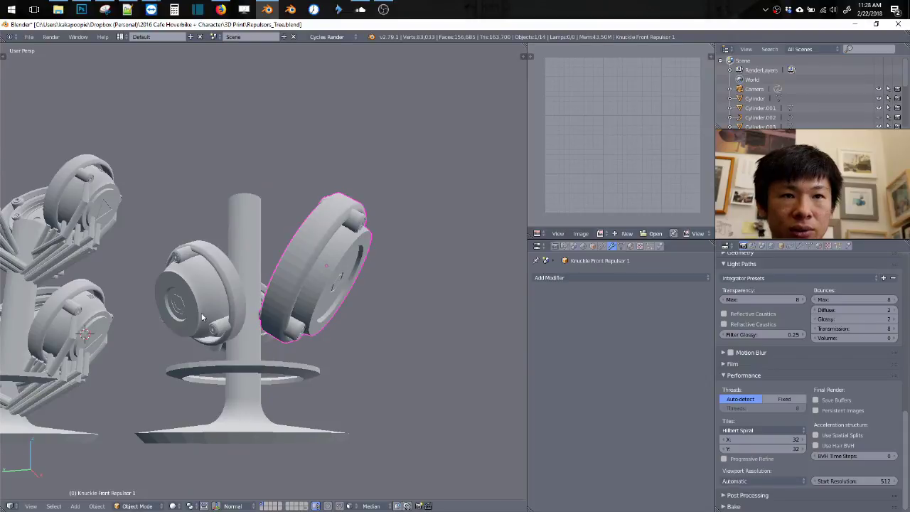
# Step: Duplicate one vertex of the right-hand stand's column out beside it and separate the copy into its own object
pyautogui.rightClick(203, 318)
pyautogui.moveTo(203, 318); pyautogui.dragTo(299, 347, button='middle')
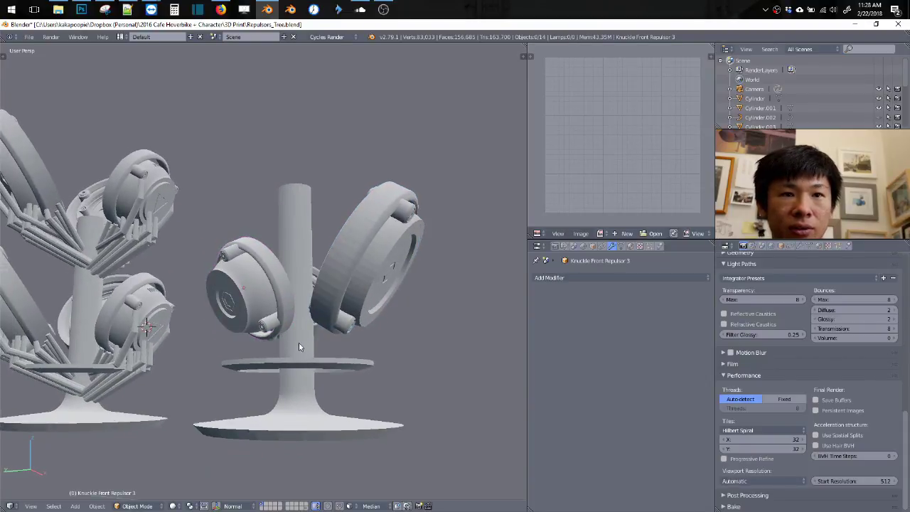
pyautogui.rightClick(298, 347)
pyautogui.press('Tab')
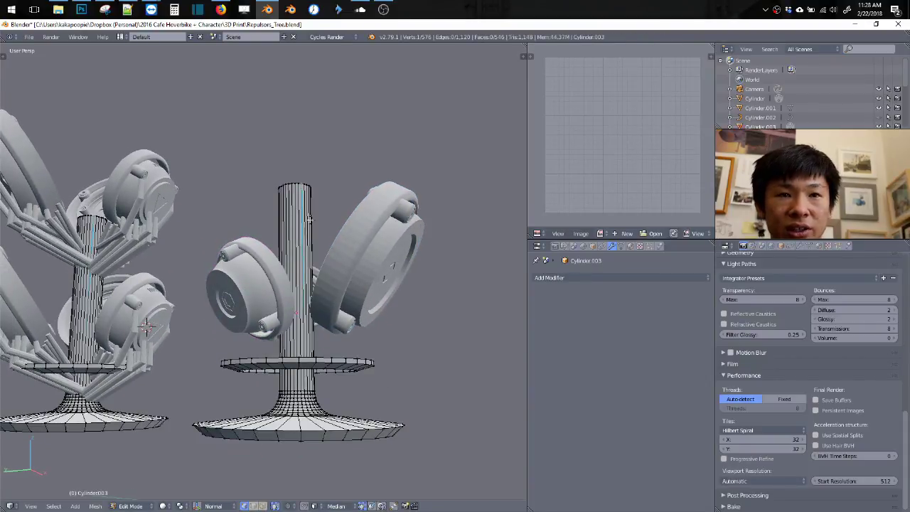
pyautogui.moveTo(302, 197); pyautogui.dragTo(303, 177, button='middle')
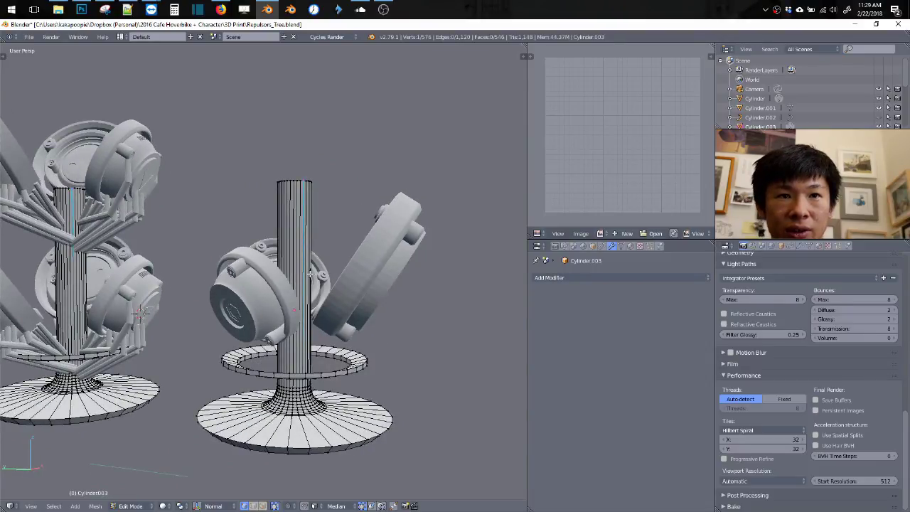
pyautogui.press('e')
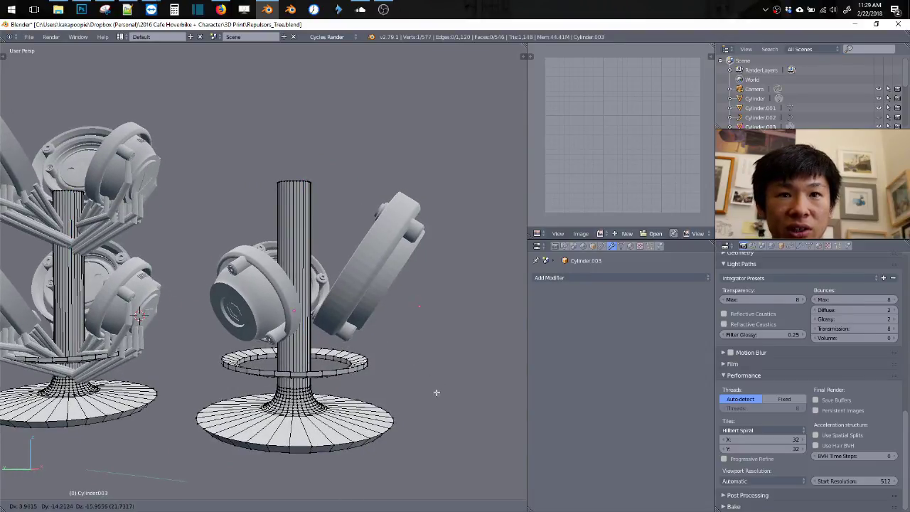
pyautogui.click(438, 412)
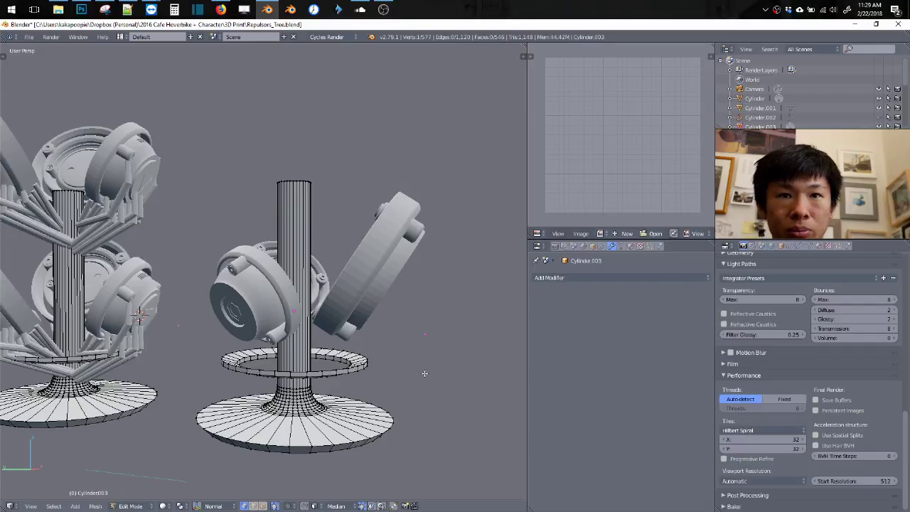
pyautogui.moveTo(425, 373); pyautogui.dragTo(394, 335, button='middle')
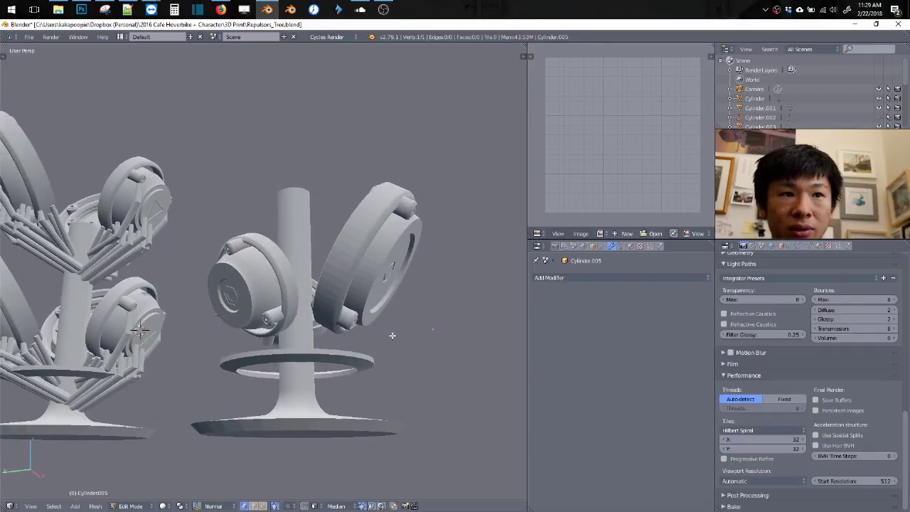
# Step: Move the separated vertex onto the lower pin of the large repulsor on the right-hand tree
pyautogui.press('g')
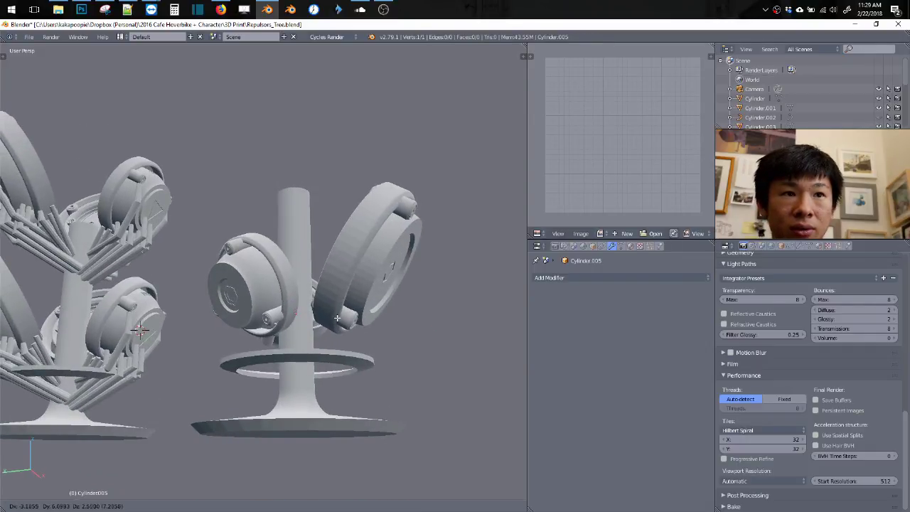
pyautogui.click(365, 336)
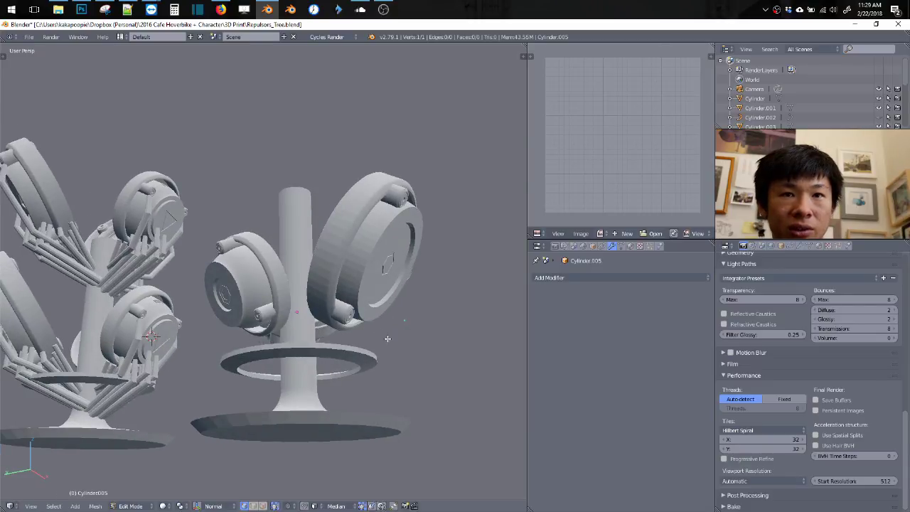
pyautogui.press('g')
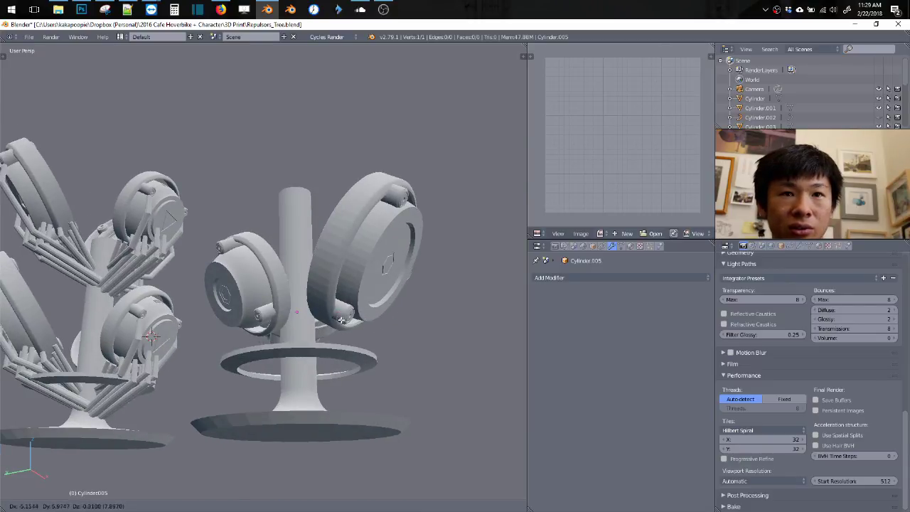
pyautogui.click(342, 320)
pyautogui.moveTo(342, 320); pyautogui.dragTo(311, 309, button='middle')
pyautogui.scroll(3, 312, 277)
pyautogui.moveTo(312, 277); pyautogui.dragTo(356, 299, button='middle')
pyautogui.press('g')
pyautogui.click(266, 283)
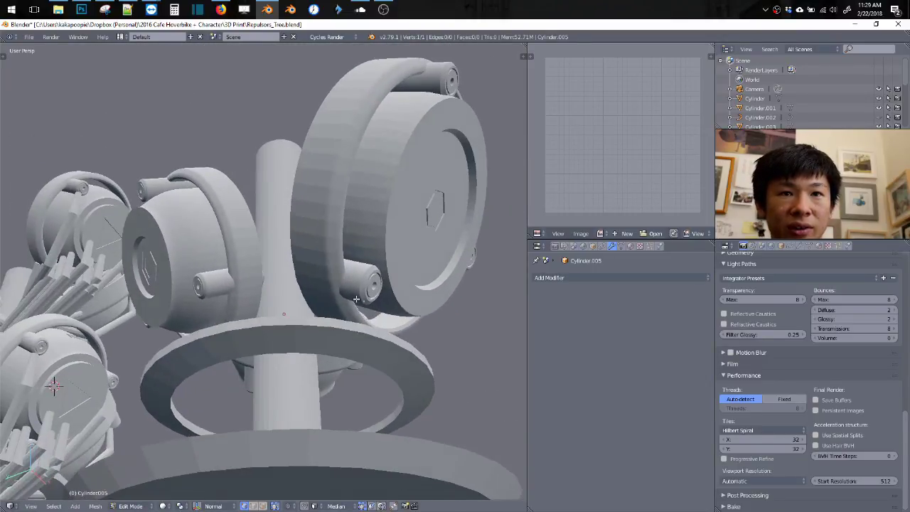
# Step: Duplicate the vertex onto the smaller left repulsor's lower pin and onto the lowest edge of the third repulsor's ring
pyautogui.hotkey('shift', 'd')
pyautogui.click(206, 293)
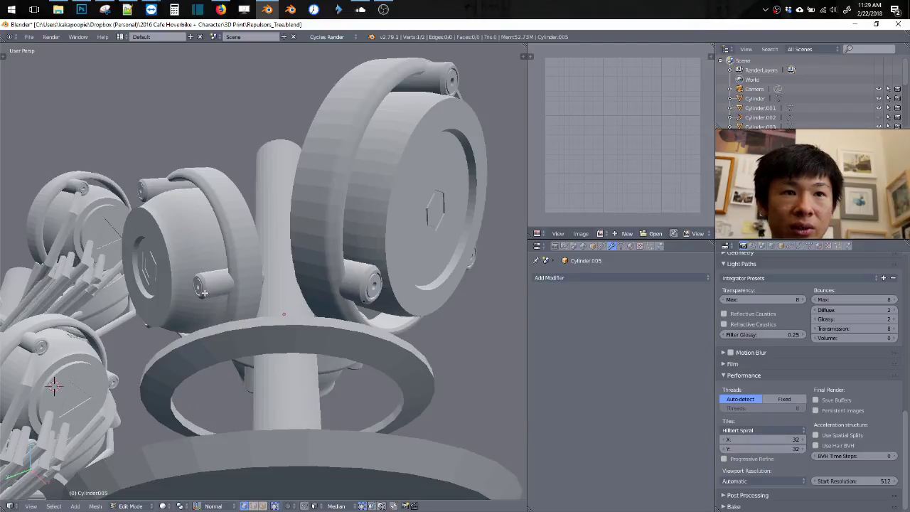
pyautogui.moveTo(206, 292); pyautogui.dragTo(274, 339, button='middle')
pyautogui.hotkey('shift', 'd')
pyautogui.click(301, 364)
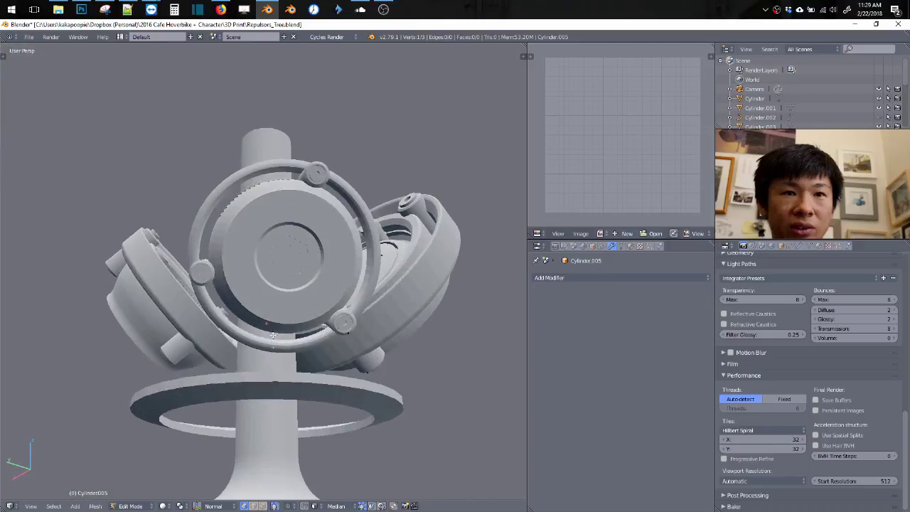
# Step: Add a plane to the vertex object, scale it up to span all three repulsors and recalculate its normals
pyautogui.hotkey('shift', 'a')
pyautogui.click(206, 331)
pyautogui.press('s')
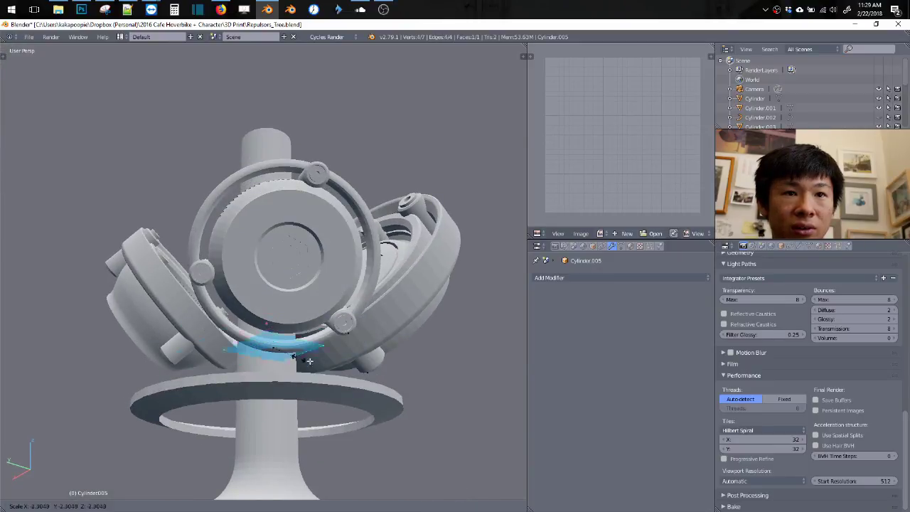
pyautogui.click(443, 442)
pyautogui.press('s')
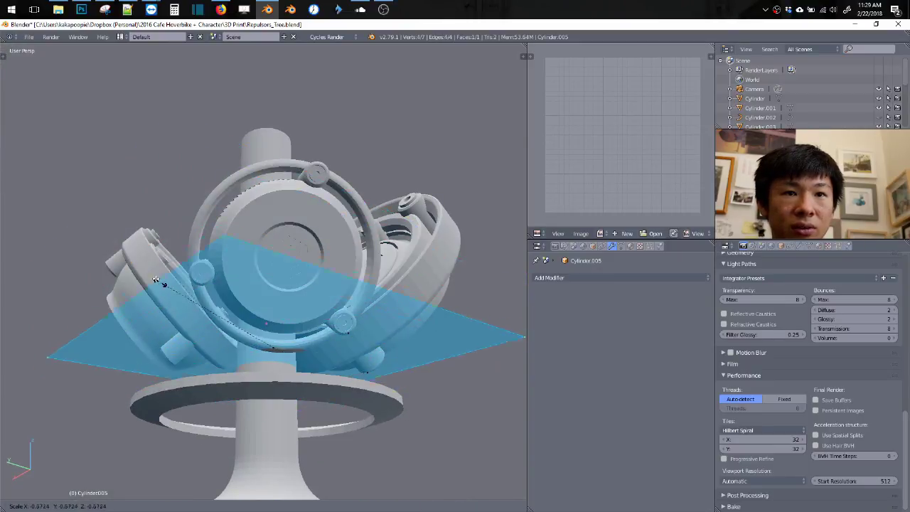
pyautogui.click(161, 263)
pyautogui.hotkey('ctrl', 'n')
# Step: Move the plane along the Z axis until only the lowest parts of the repulsors protrude below it
pyautogui.press('g')
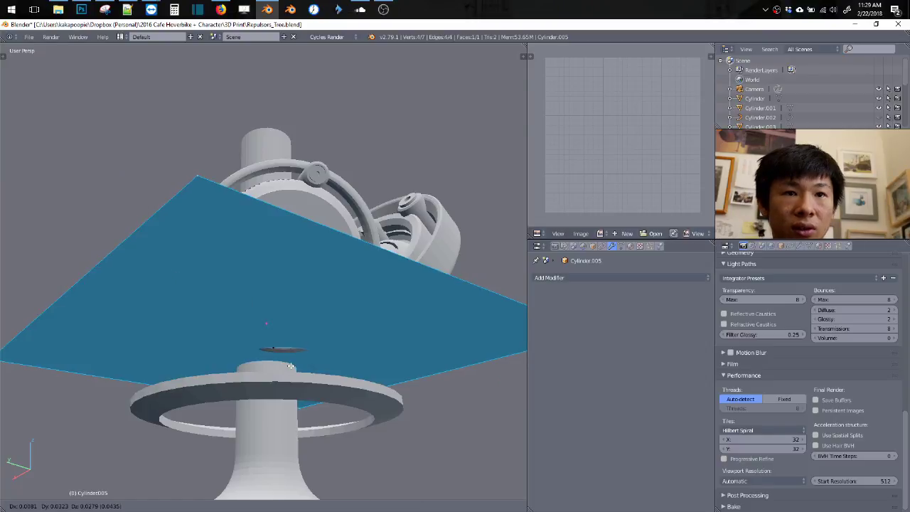
pyautogui.press('z')
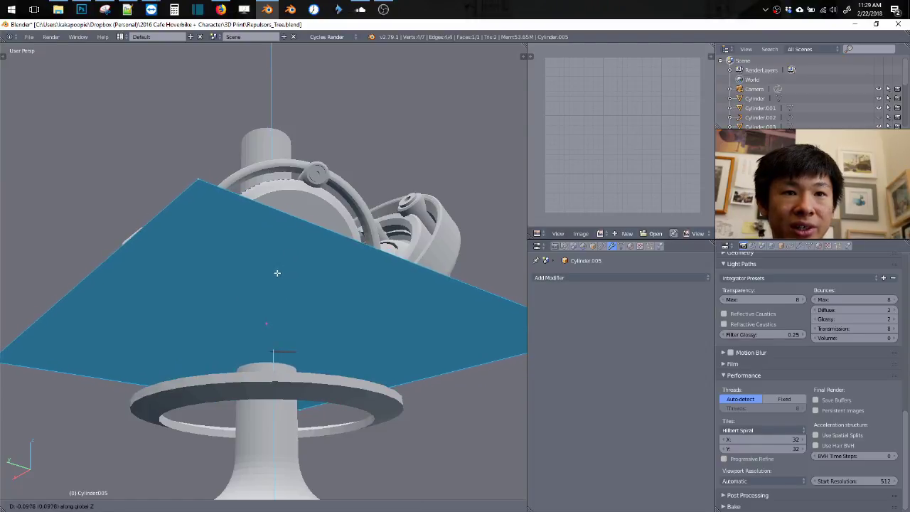
pyautogui.click(277, 273)
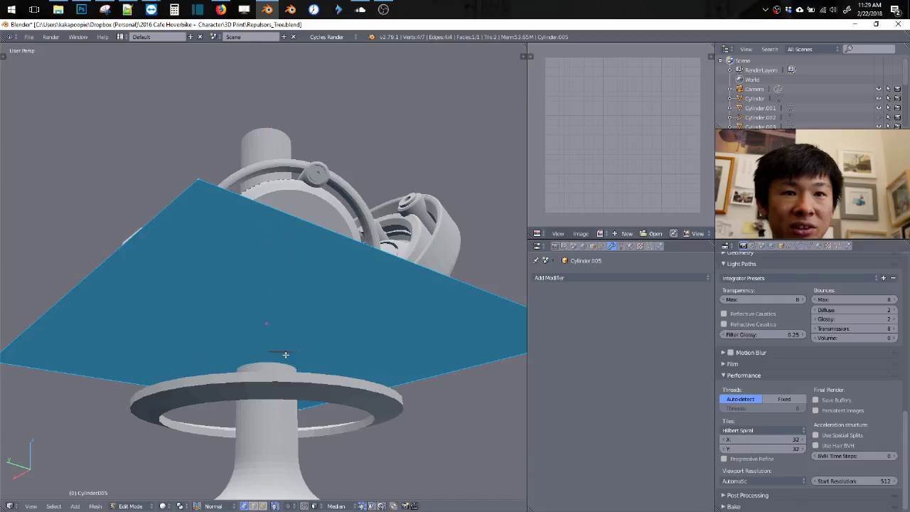
pyautogui.press('g')
pyautogui.press('z')
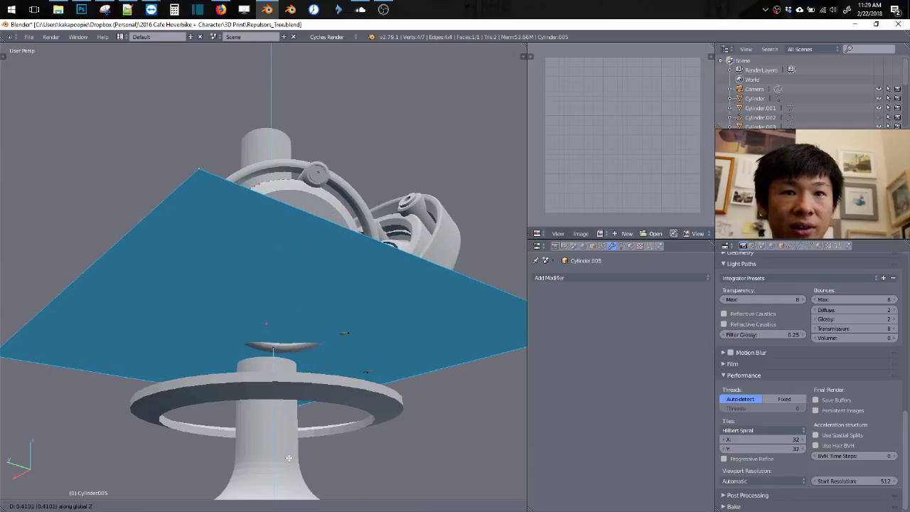
pyautogui.click(288, 458)
pyautogui.moveTo(362, 356); pyautogui.dragTo(218, 337, button='middle')
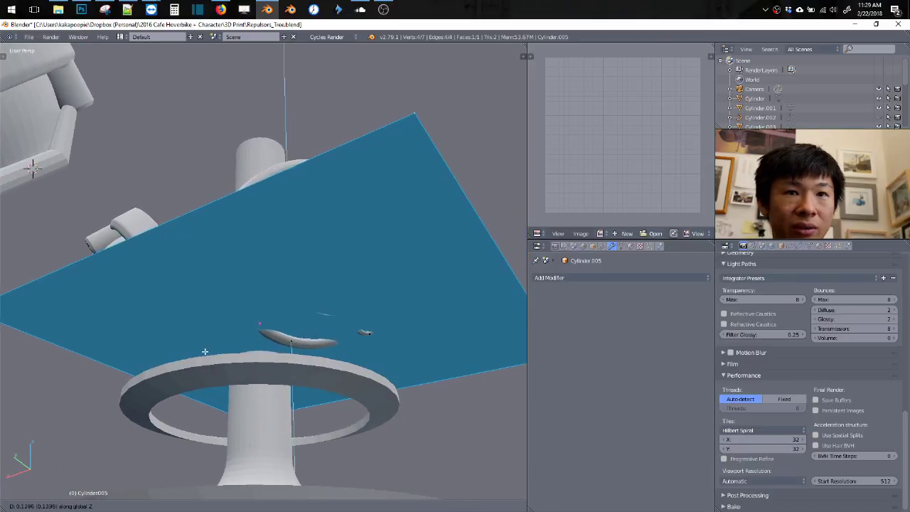
pyautogui.click(234, 337)
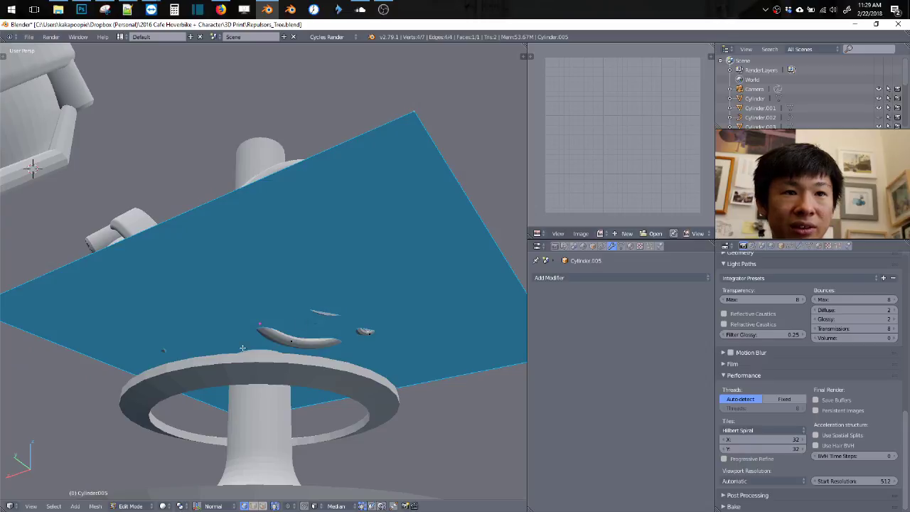
# Step: Select a support vertex and duplicate it twice onto repulsor parts protruding below the plane
pyautogui.moveTo(165, 350); pyautogui.dragTo(345, 345, button='middle')
pyautogui.moveTo(278, 340); pyautogui.dragTo(255, 335, button='middle')
pyautogui.rightClick(229, 371)
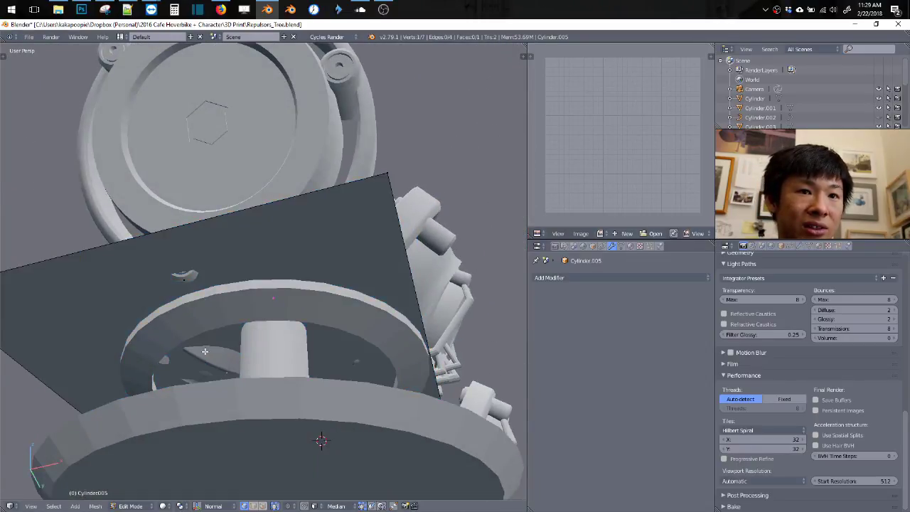
pyautogui.moveTo(204, 351); pyautogui.dragTo(215, 337, button='middle')
pyautogui.moveTo(216, 288); pyautogui.dragTo(274, 328, button='middle')
pyautogui.hotkey('shift', 'd')
pyautogui.click(329, 302)
pyautogui.scroll(3, 365, 309)
pyautogui.hotkey('shift', 'd')
pyautogui.click(366, 303)
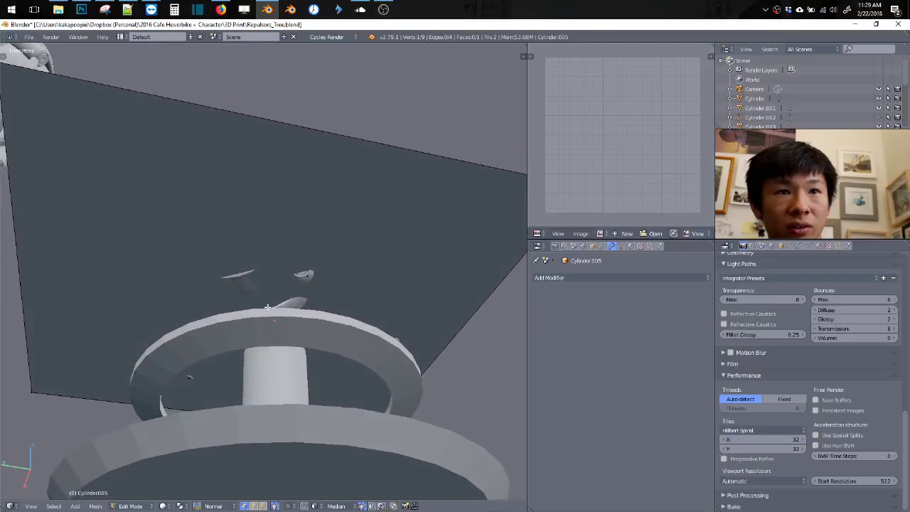
# Step: Place four more duplicate vertices around the third repulsor's body edge where it protrudes through the plane
pyautogui.hotkey('shift', 'd')
pyautogui.click(248, 271)
pyautogui.hotkey('shift', 'd')
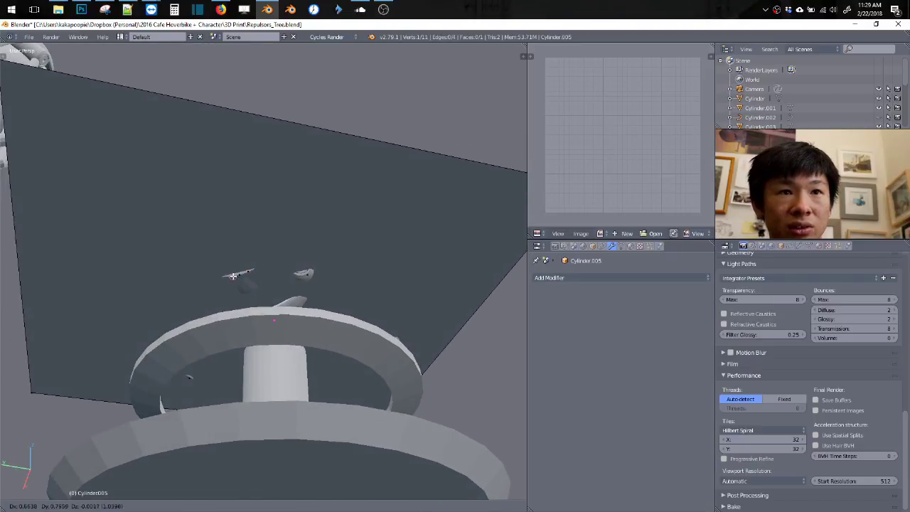
pyautogui.click(233, 276)
pyautogui.hotkey('shift', 'd')
pyautogui.click(247, 287)
pyautogui.hotkey('shift', 'd')
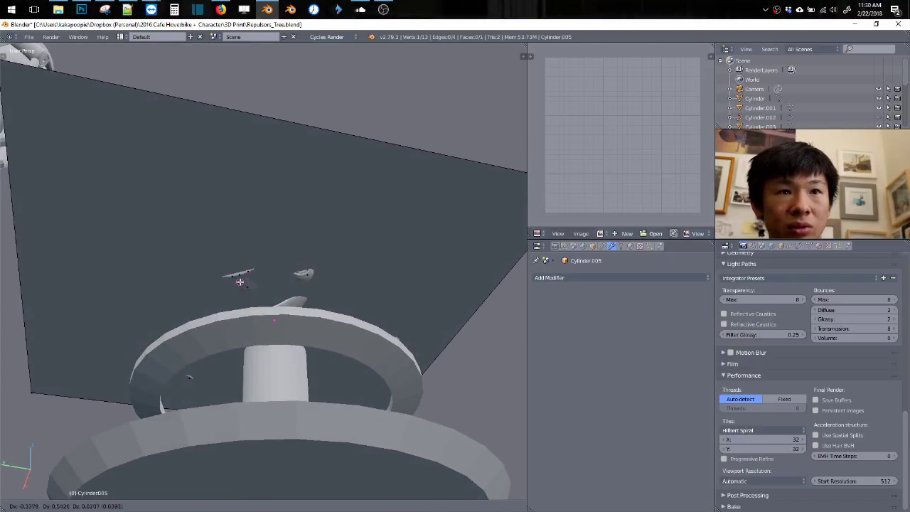
pyautogui.click(240, 282)
# Step: Duplicate further support vertices onto the third repulsor's protruding pin and along the underside of its ring
pyautogui.moveTo(266, 297); pyautogui.dragTo(311, 294, button='middle')
pyautogui.hotkey('shift', 'd')
pyautogui.click(244, 273)
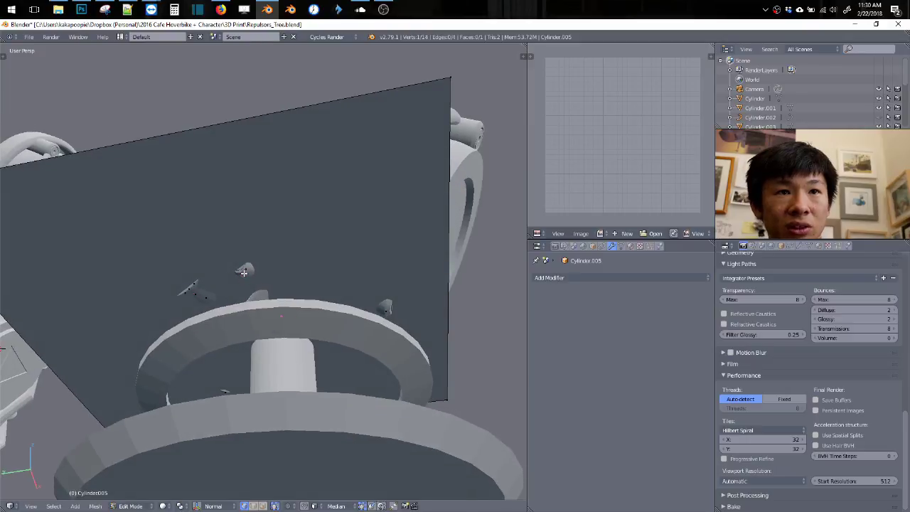
pyautogui.moveTo(243, 273); pyautogui.dragTo(247, 327, button='middle')
pyautogui.hotkey('shift', 'd')
pyautogui.click(238, 347)
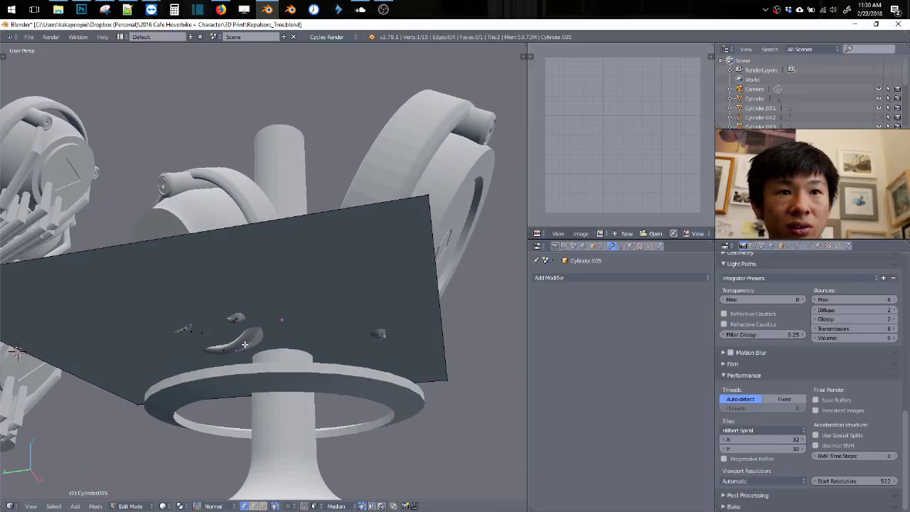
pyautogui.hotkey('shift', 'd')
pyautogui.click(238, 347)
pyautogui.hotkey('shift', 'd')
pyautogui.moveTo(238, 348); pyautogui.dragTo(249, 373, button='middle')
pyautogui.click(236, 320)
# Step: Delete the stand object with its column, ring and base beneath the repulsors
pyautogui.press('Tab')
pyautogui.rightClick(248, 373)
pyautogui.press('Tab')
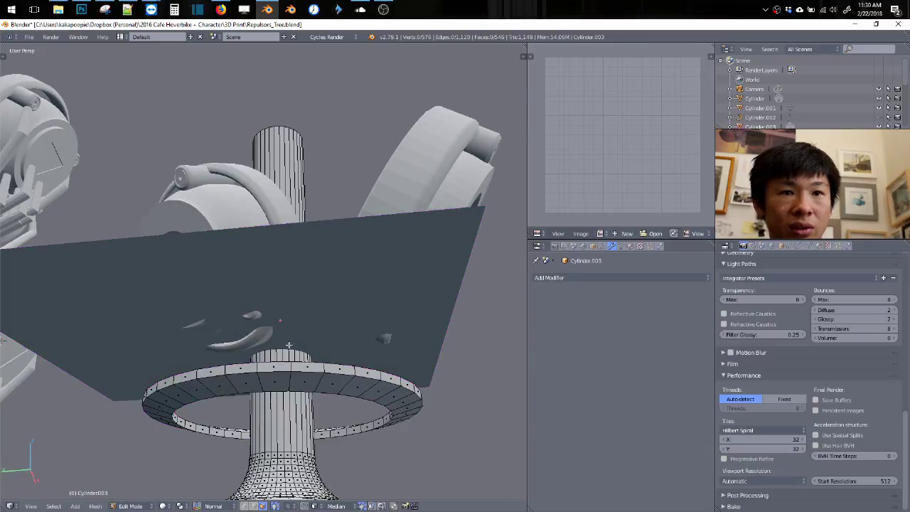
pyautogui.press('a')
pyautogui.scroll(-3, 289, 345)
pyautogui.moveTo(289, 345)
pyautogui.mouseDown(button='middle')
pyautogui.moveTo(253, 385)
pyautogui.moveTo(306, 358)
pyautogui.moveTo(300, 348)
pyautogui.mouseUp(button='middle')
pyautogui.press('Tab')
pyautogui.press('Tab')
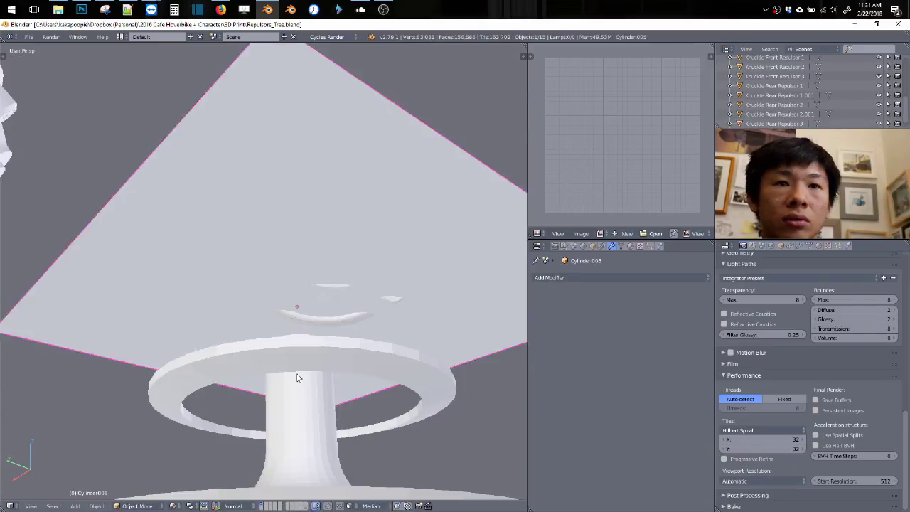
pyautogui.rightClick(298, 372)
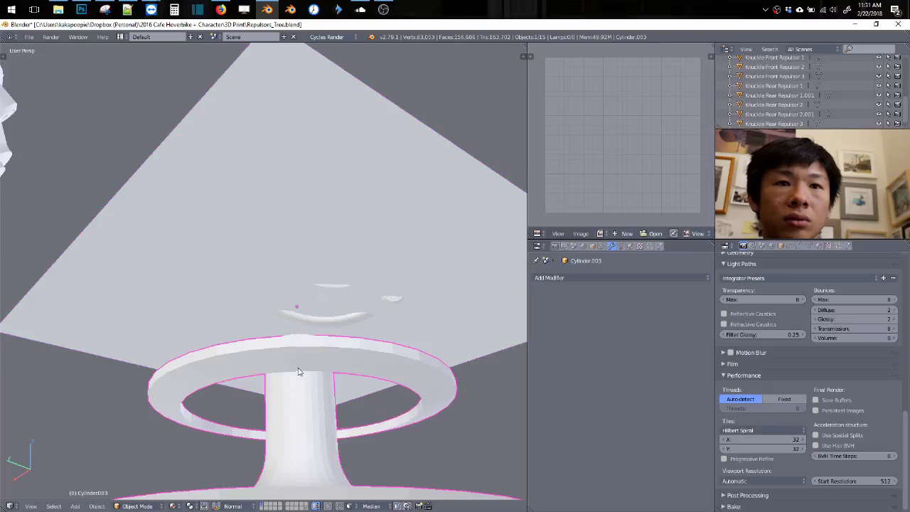
pyautogui.press('Delete')
# Step: Reopen the vertex object for editing and duplicate four more support vertices onto the third repulsor's ring, pin and body
pyautogui.moveTo(297, 361); pyautogui.dragTo(290, 304, button='middle')
pyautogui.rightClick(290, 304)
pyautogui.rightClick(253, 276)
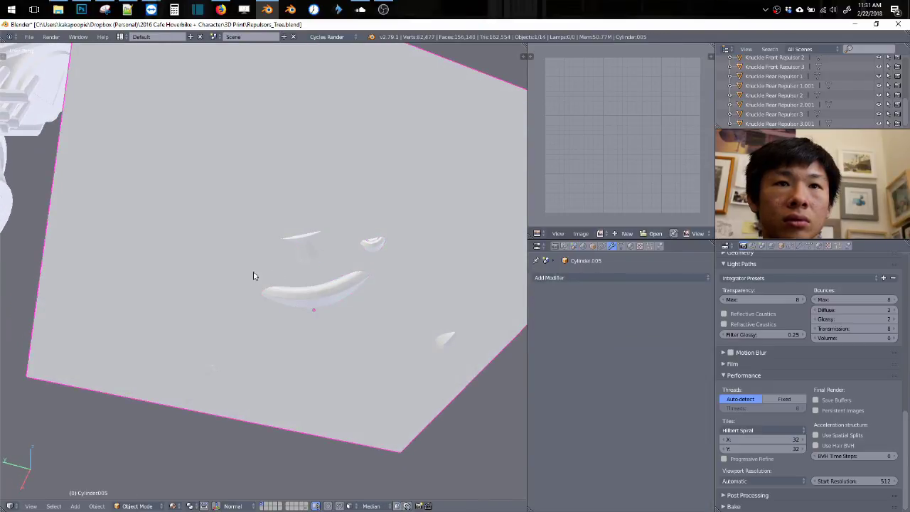
pyautogui.press('Tab')
pyautogui.hotkey('shift', 'd')
pyautogui.click(301, 304)
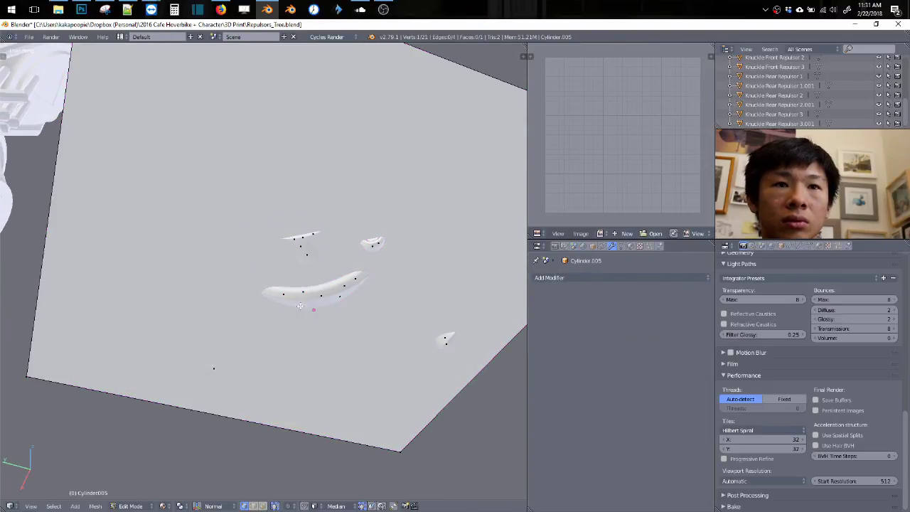
pyautogui.moveTo(301, 304); pyautogui.dragTo(282, 225, button='middle')
pyautogui.hotkey('shift', 'd')
pyautogui.click(292, 259)
pyautogui.press('e')
pyautogui.click(324, 162)
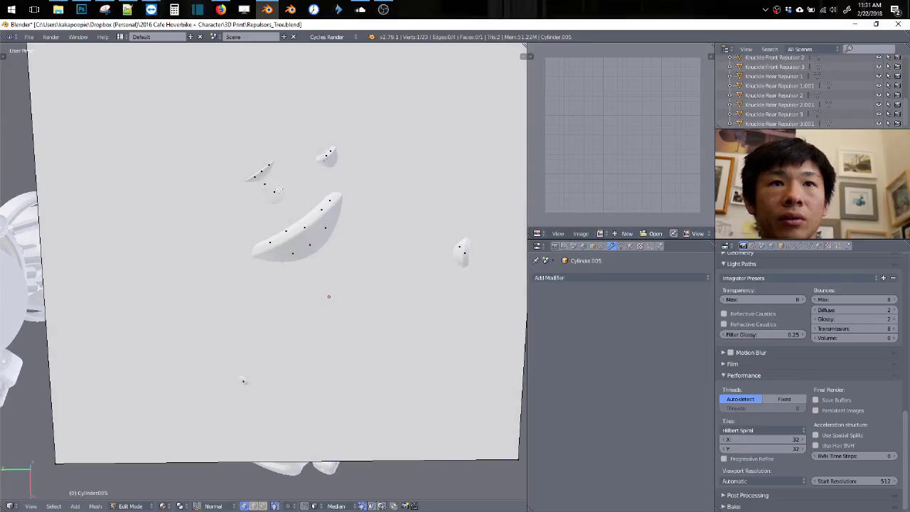
pyautogui.press('e')
pyautogui.click(264, 196)
# Step: Select the plane's face and raise it about 1.52 units along the Z axis
pyautogui.moveTo(264, 196); pyautogui.dragTo(331, 277, button='middle')
pyautogui.hotkey('ctrl', 'Tab')
pyautogui.press('3')
pyautogui.rightClick(332, 278)
pyautogui.press('g')
pyautogui.press('z')
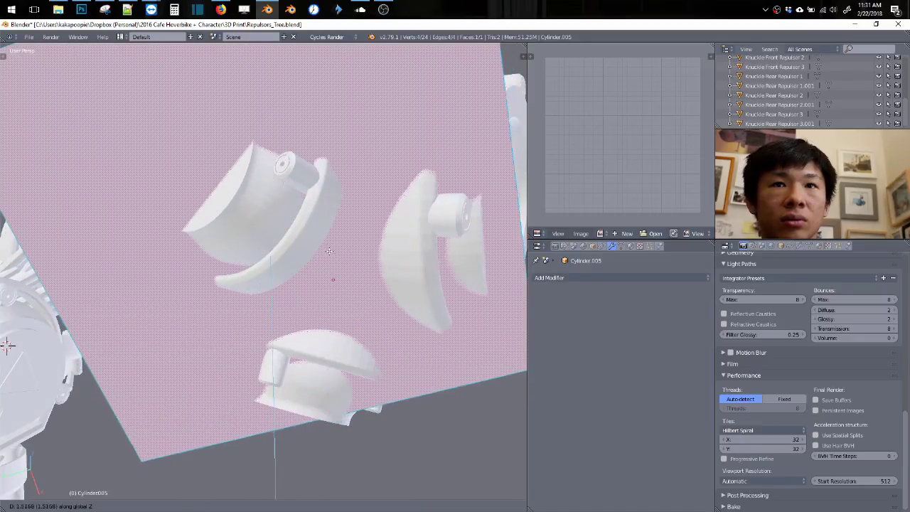
pyautogui.click(329, 251)
# Step: Return to vertex selection and duplicate the vertex on the right repulsor's pin onto the underside of its ring
pyautogui.hotkey('ctrl', 'Tab')
pyautogui.click(299, 237)
pyautogui.moveTo(302, 231); pyautogui.dragTo(270, 266, button='middle')
pyautogui.keyDown('shift'); pyautogui.moveTo(333, 228); pyautogui.dragTo(311, 204, button='middle'); pyautogui.keyUp('shift')
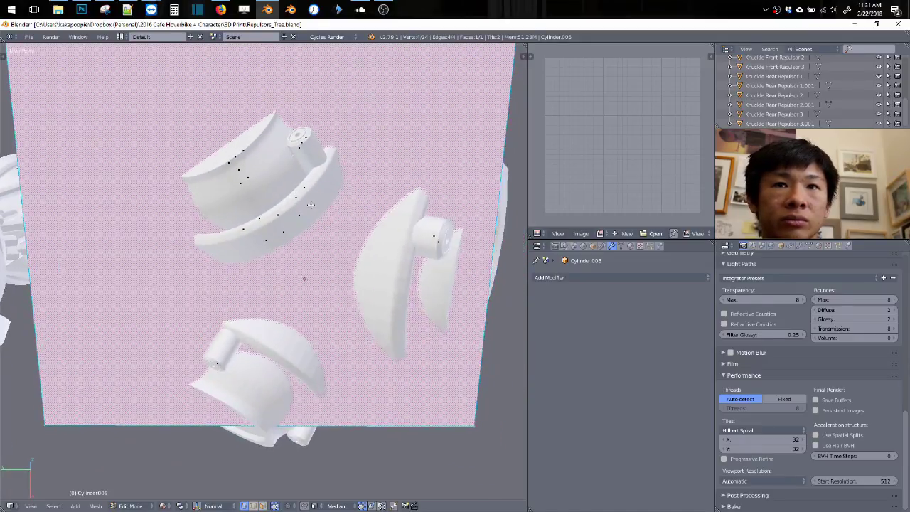
pyautogui.rightClick(437, 242)
pyautogui.press('e')
pyautogui.click(396, 282)
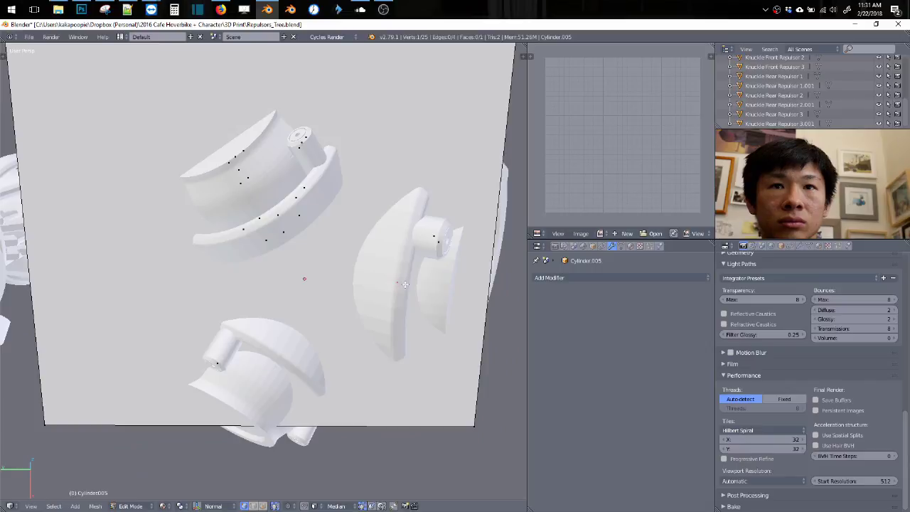
# Step: Duplicate the support vertex five times onto the lowest area of the right repulsor's inner body
pyautogui.press('e')
pyautogui.click(444, 292)
pyautogui.press('e')
pyautogui.click(447, 269)
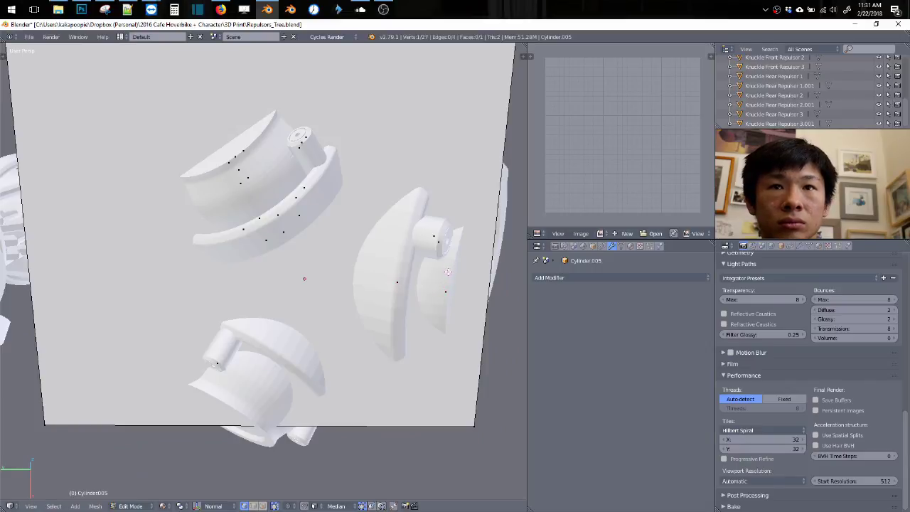
pyautogui.press('e')
pyautogui.click(436, 280)
pyautogui.press('e')
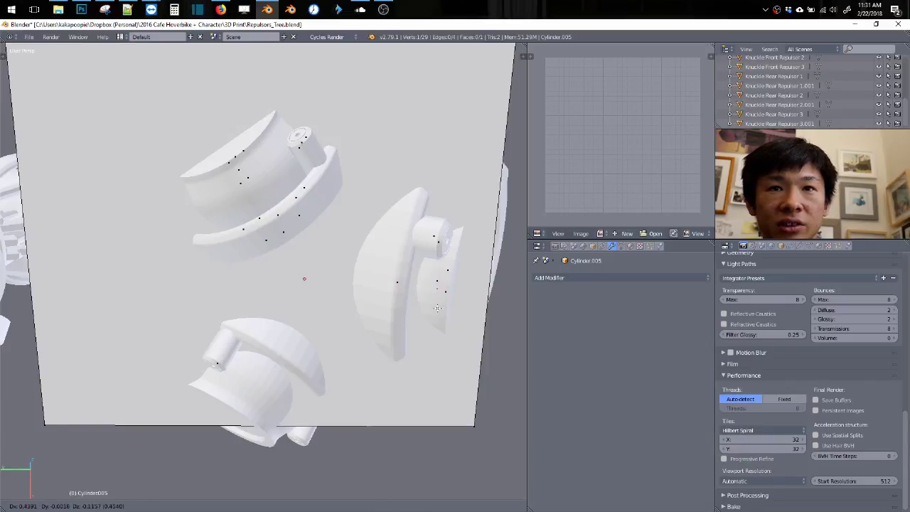
pyautogui.click(436, 302)
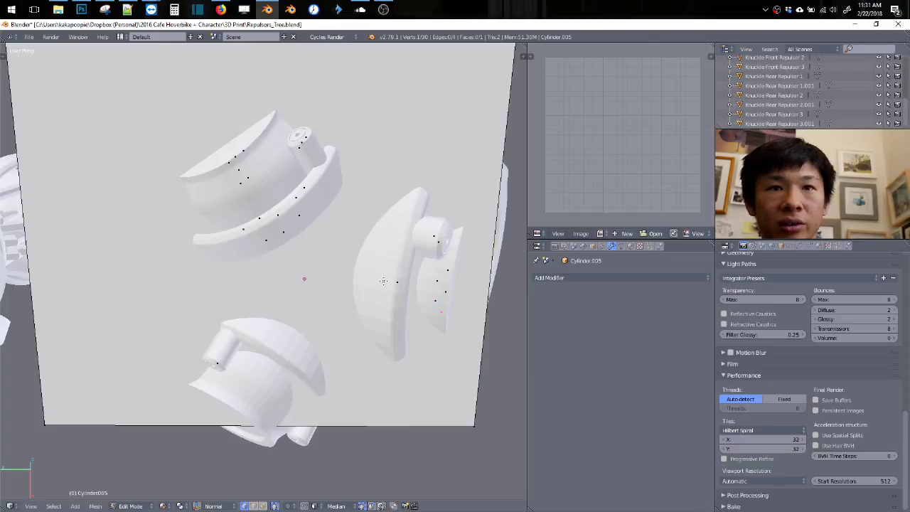
# Step: Duplicate four support vertices along the upper half of the right repulsor's wide outer ring
pyautogui.hotkey('shift', 'd')
pyautogui.click(402, 260)
pyautogui.hotkey('shift', 'd')
pyautogui.click(387, 255)
pyautogui.hotkey('shift', 'd')
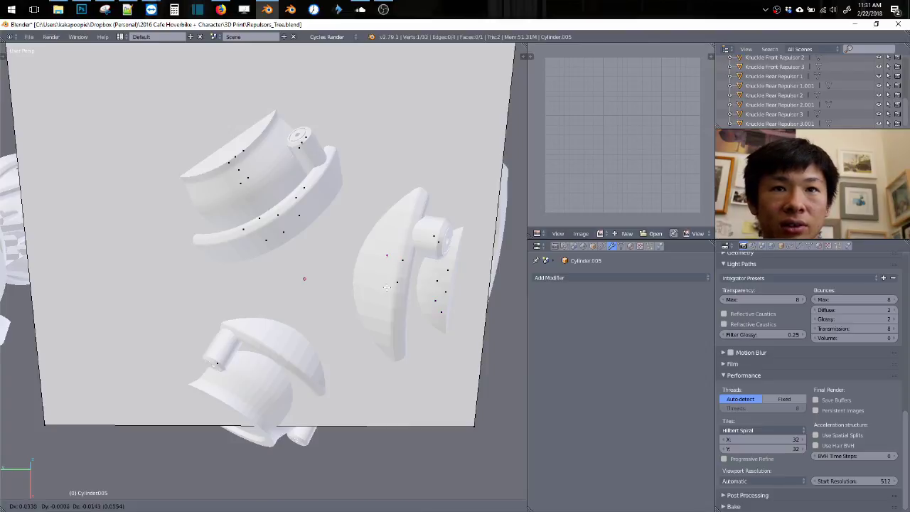
pyautogui.click(387, 278)
pyautogui.hotkey('shift', 'd')
pyautogui.click(385, 298)
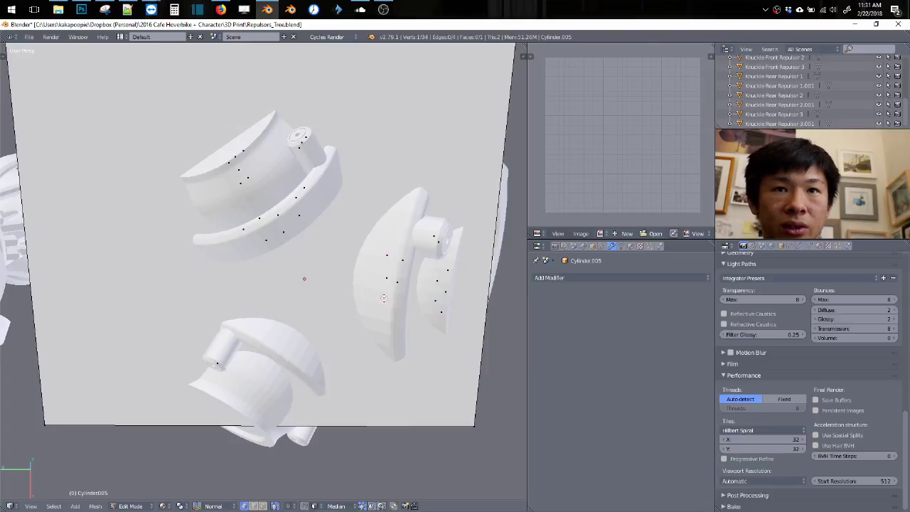
# Step: Duplicate further support vertices onto the lower half of the right repulsor's outer ring
pyautogui.hotkey('shift', 'd')
pyautogui.click(391, 314)
pyautogui.hotkey('shift', 's')
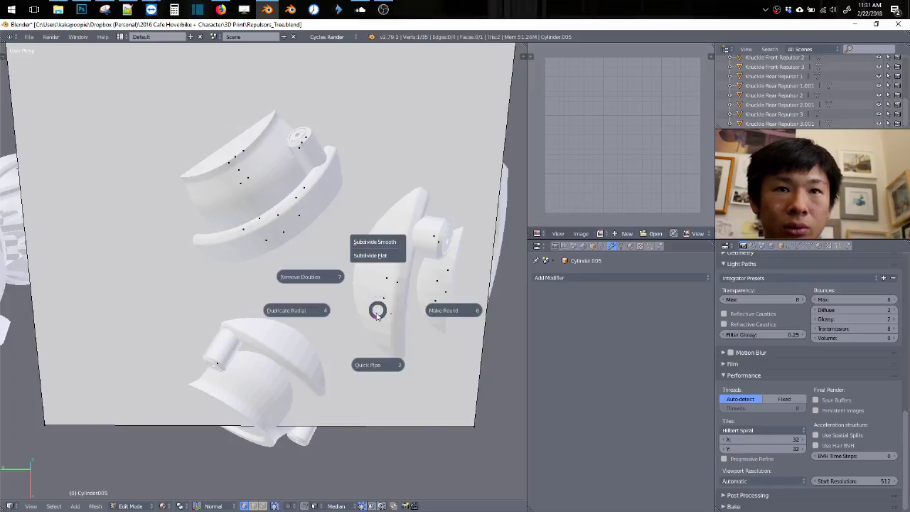
pyautogui.press('Escape')
pyautogui.hotkey('shift', 'd')
pyautogui.click(374, 305)
pyautogui.press('e')
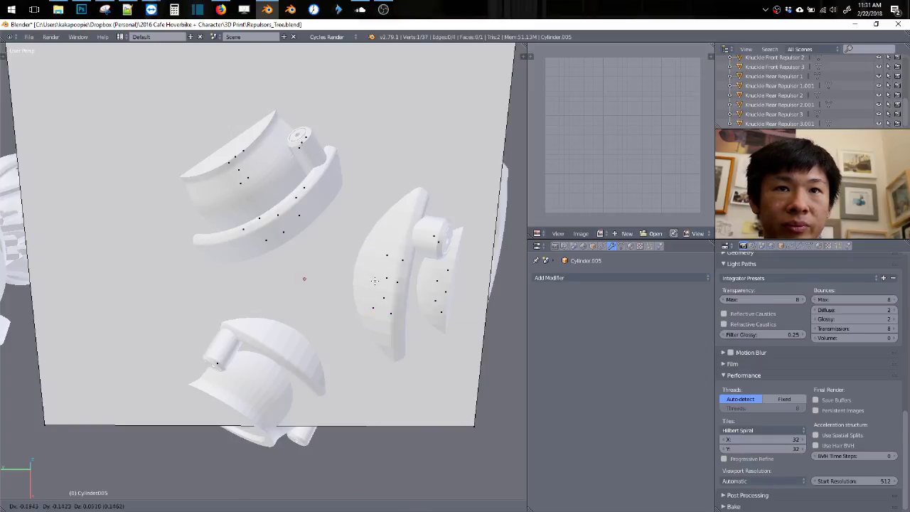
pyautogui.click(332, 284)
pyautogui.keyDown('shift'); pyautogui.moveTo(263, 349); pyautogui.dragTo(298, 284, button='middle'); pyautogui.keyUp('shift')
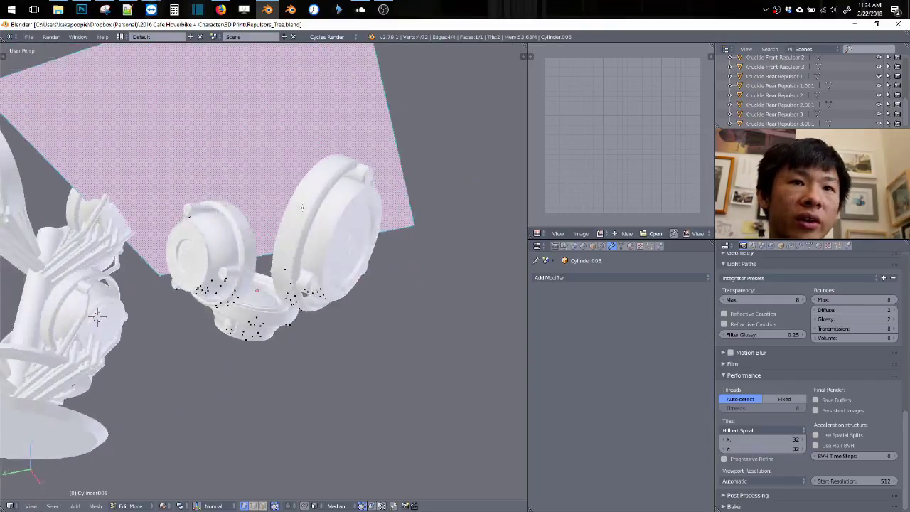
# Step: Delete the selected height plane from the support vertex object and leave its editing
pyautogui.hotkey('ctrl', 'z')
pyautogui.moveTo(302, 207); pyautogui.dragTo(184, 270, button='middle')
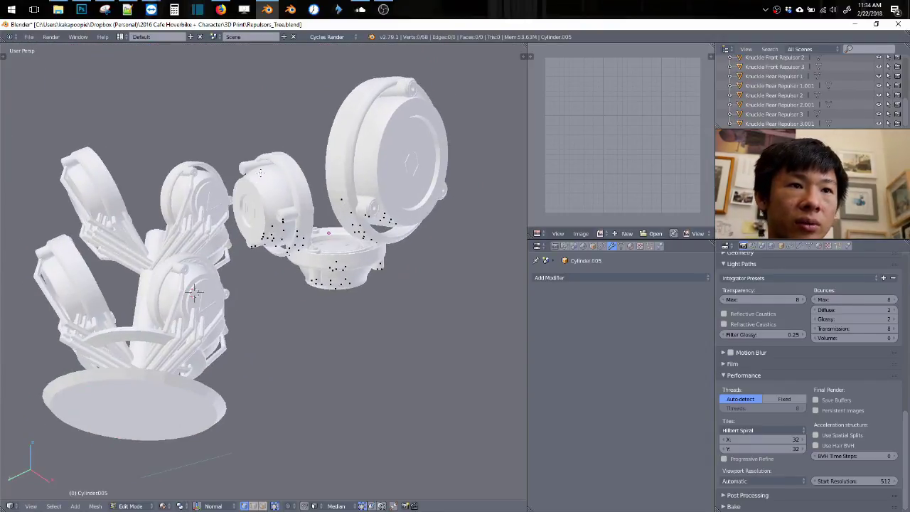
pyautogui.press('Tab')
# Step: Open the existing stand for editing and duplicate its entire mesh about 34 units along negative Y, beneath the unsupported repulsors
pyautogui.rightClick(154, 394)
pyautogui.moveTo(154, 394); pyautogui.dragTo(161, 390, button='middle')
pyautogui.press('Tab')
pyautogui.click(219, 316)
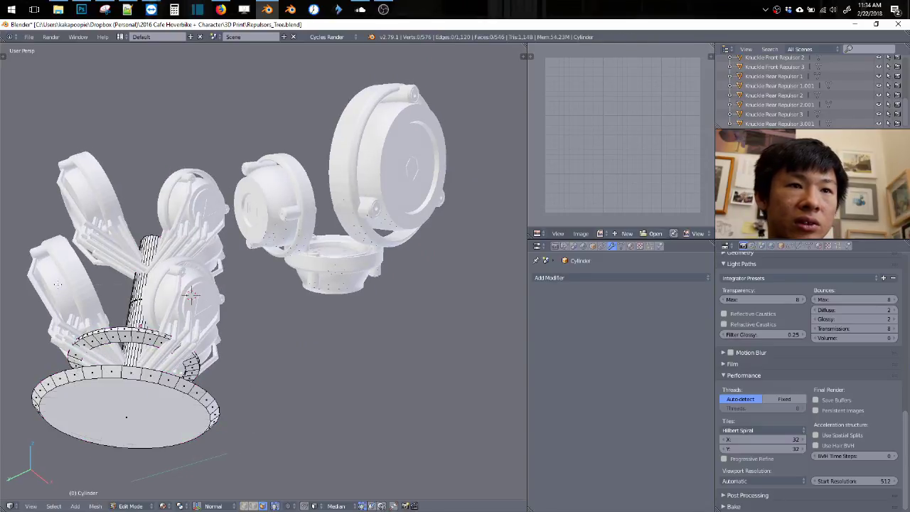
pyautogui.press('a')
pyautogui.moveTo(227, 427); pyautogui.dragTo(258, 364, button='middle')
pyautogui.hotkey('shift', 'd')
pyautogui.press('y')
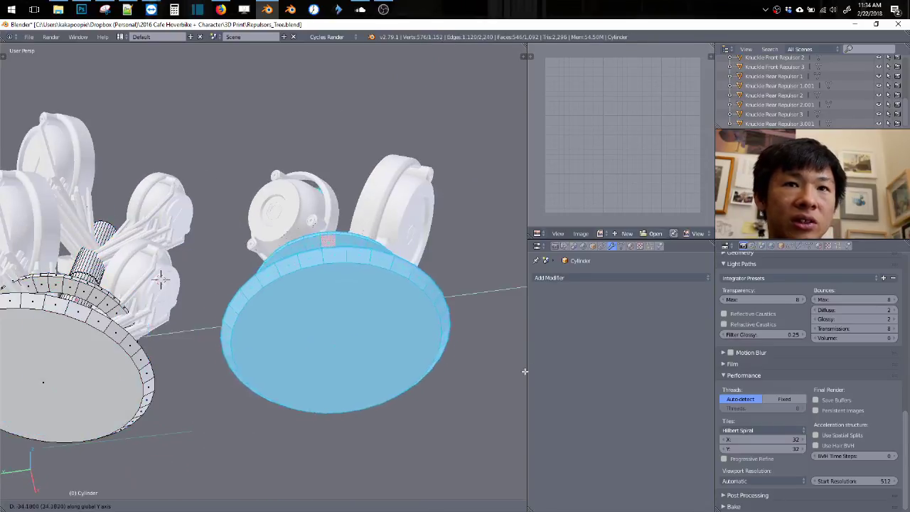
pyautogui.click(530, 371)
# Step: Align the copied stand along the Y axis from the top view so its column sits centrally between the three repulsors
pyautogui.moveTo(455, 341); pyautogui.dragTo(405, 489, button='middle')
pyautogui.press('q')
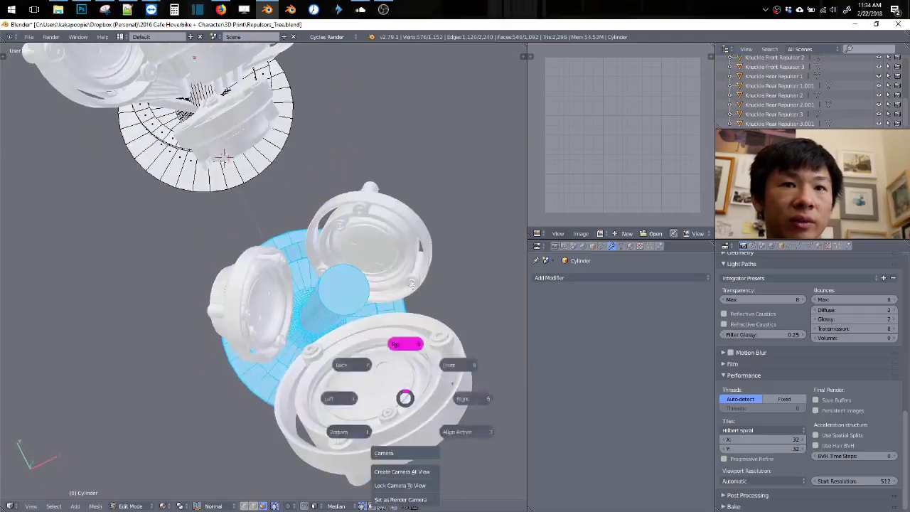
pyautogui.click(412, 284)
pyautogui.press('g')
pyautogui.press('y')
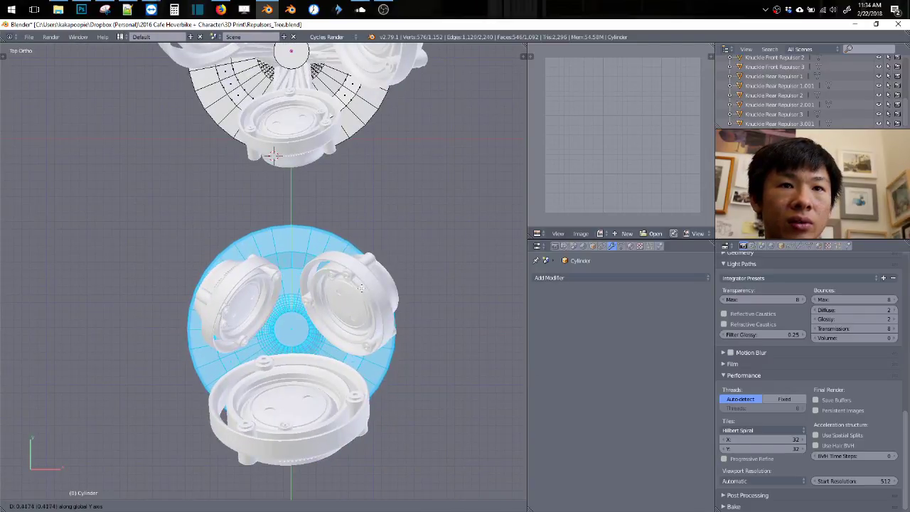
pyautogui.click(361, 287)
# Step: Switch editing from the stand to the object holding the support vertices
pyautogui.moveTo(345, 337); pyautogui.dragTo(197, 334, button='middle')
pyautogui.press('Tab')
pyautogui.rightClick(383, 233)
pyautogui.press('Tab')
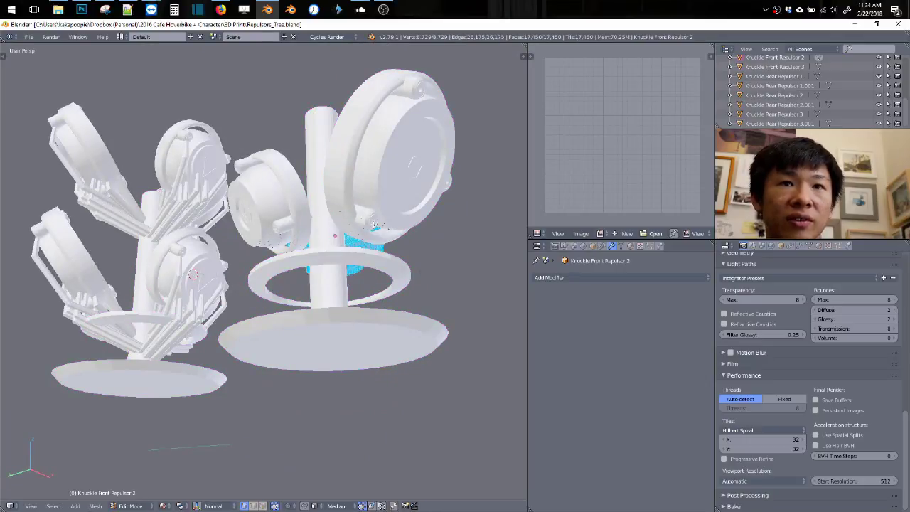
pyautogui.press('Tab')
pyautogui.press('Tab')
pyautogui.press('KP_Decimal')
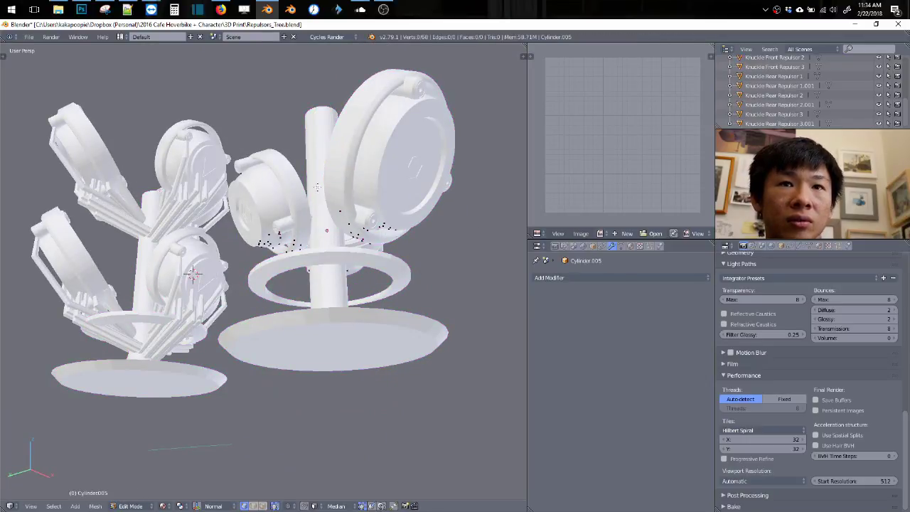
# Step: Extrude all support vertices a short distance straight down along the Z axis
pyautogui.moveTo(330, 219); pyautogui.dragTo(473, 302)
pyautogui.keyDown('shift'); pyautogui.moveTo(409, 288); pyautogui.dragTo(286, 216, button='middle'); pyautogui.keyUp('shift')
pyautogui.press('e')
pyautogui.press('z')
pyautogui.click(332, 251)
pyautogui.press('g')
pyautogui.press('z')
pyautogui.click(288, 261)
pyautogui.press('KP_4')
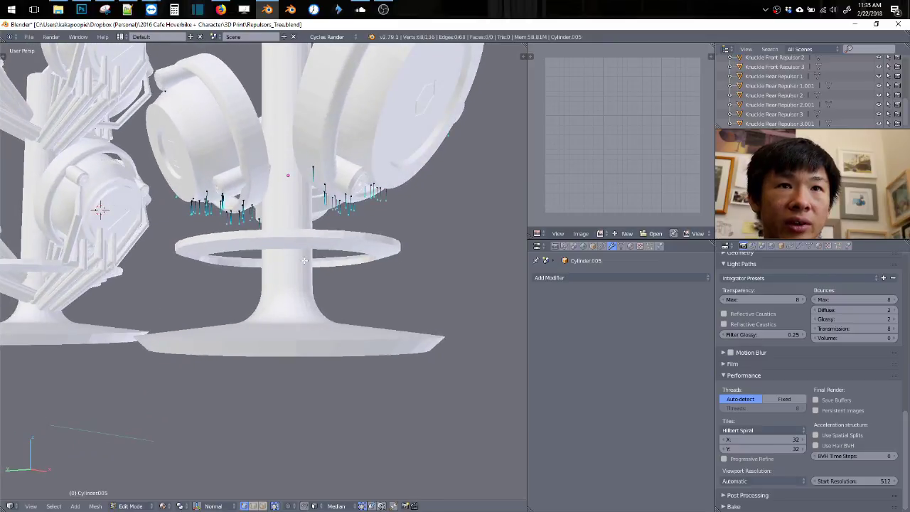
# Step: Extrude the lower ends of the supports further down along Z and scale them together towards the stand's column
pyautogui.press('e')
pyautogui.press('z')
pyautogui.click(317, 325)
pyautogui.press('s')
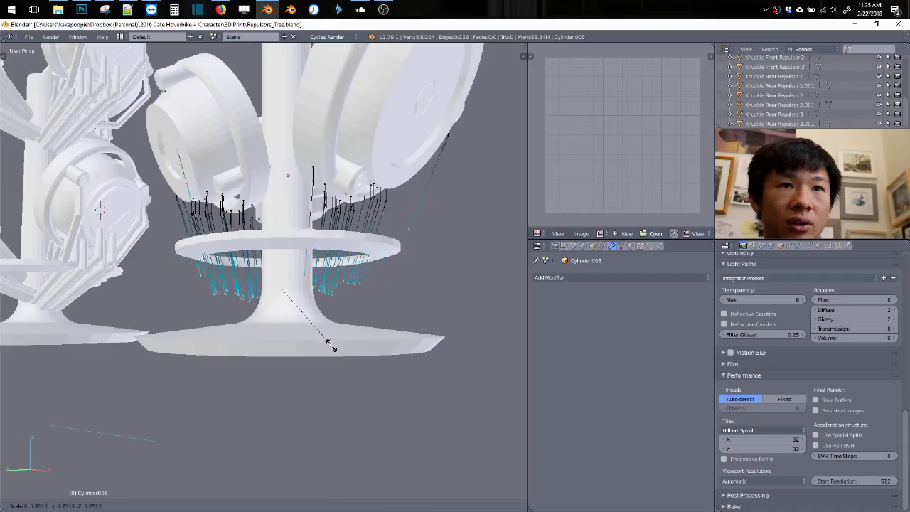
pyautogui.click(290, 285)
pyautogui.moveTo(291, 285); pyautogui.dragTo(250, 189, button='middle')
pyautogui.scroll(-3, 306, 227)
pyautogui.moveTo(353, 261); pyautogui.dragTo(369, 231, button='middle')
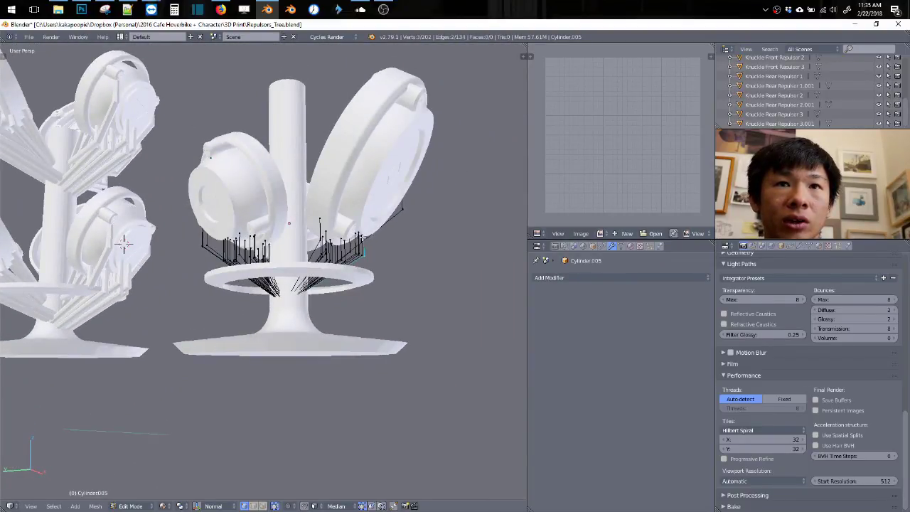
# Step: Duplicate the three-vertex support branch six times and spread the copies beneath the large repulsor
pyautogui.press('e')
pyautogui.click(379, 246)
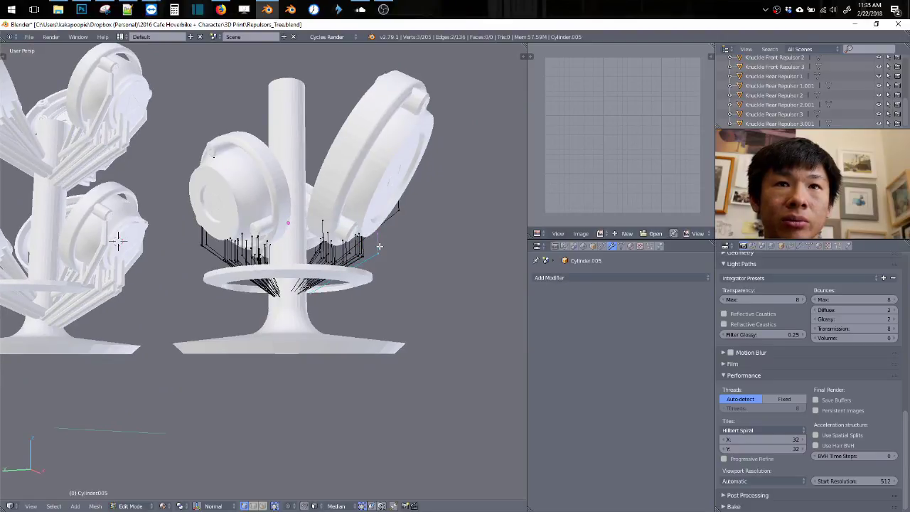
pyautogui.moveTo(375, 250); pyautogui.dragTo(229, 227, button='middle')
pyautogui.press('e')
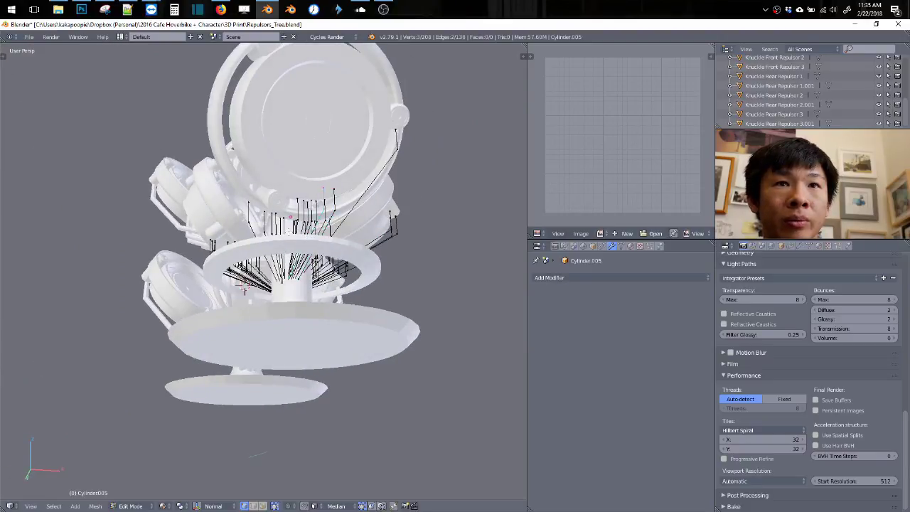
pyautogui.click(248, 223)
pyautogui.hotkey('shift', 'd')
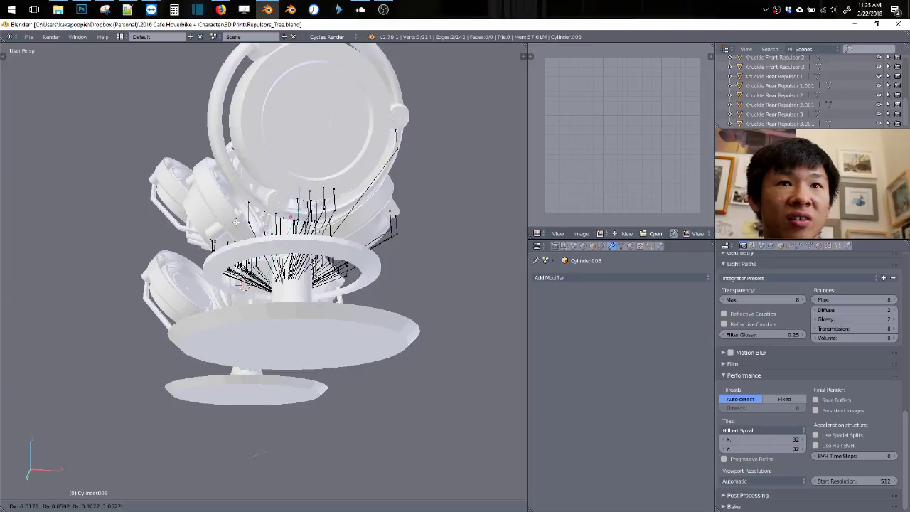
pyautogui.click(236, 222)
pyautogui.moveTo(236, 222); pyautogui.dragTo(332, 187, button='middle')
pyautogui.hotkey('shift', 'd')
pyautogui.click(347, 221)
pyautogui.hotkey('shift', 'd')
pyautogui.click(310, 188)
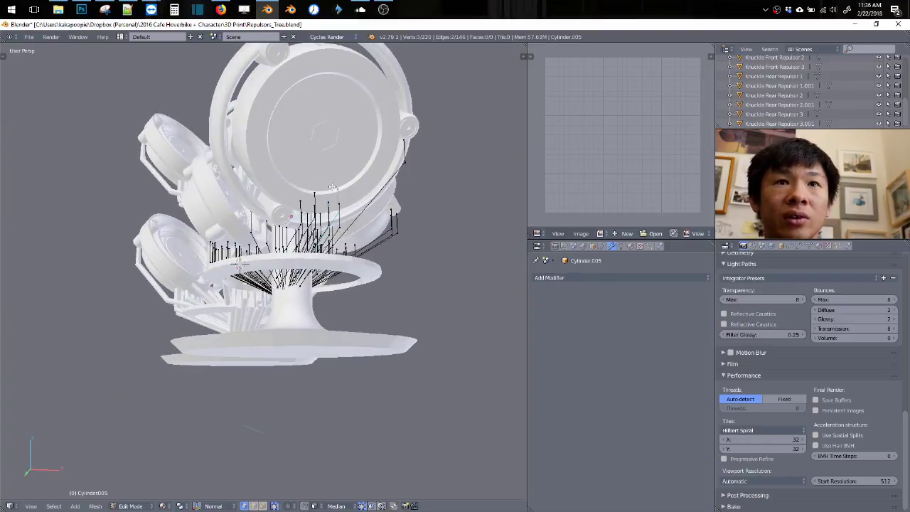
# Step: Raise a copied branch's tip vertex along Z to the large repulsor's underside and reposition the neighbouring branch vertex
pyautogui.rightClick(335, 187)
pyautogui.press('g')
pyautogui.press('z')
pyautogui.click(336, 168)
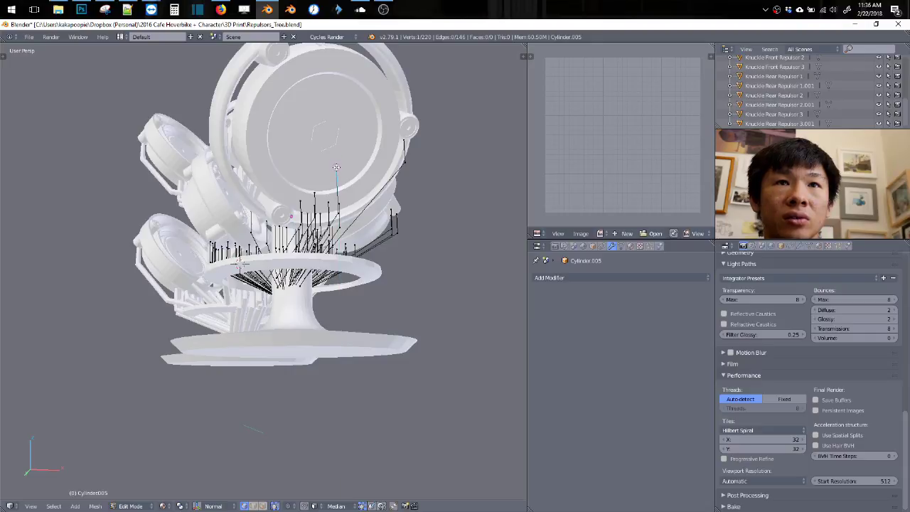
pyautogui.moveTo(315, 191); pyautogui.dragTo(331, 199, button='middle')
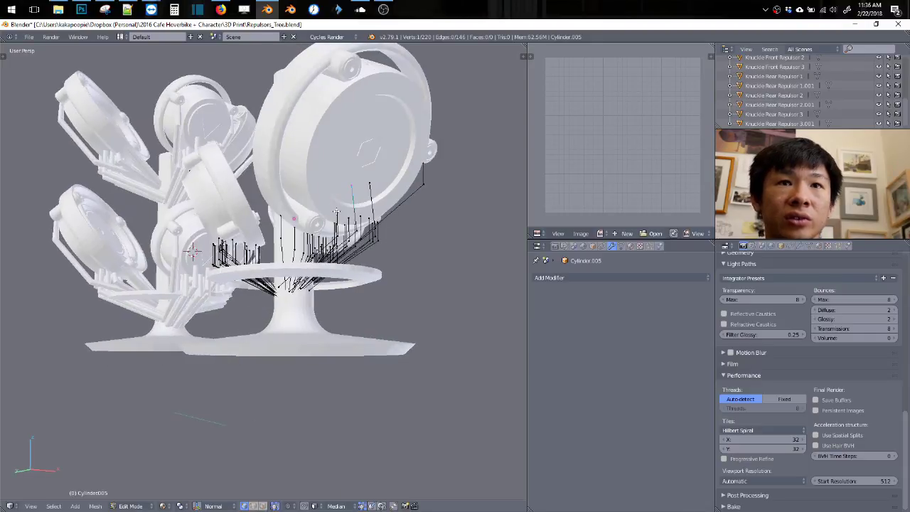
pyautogui.press('g')
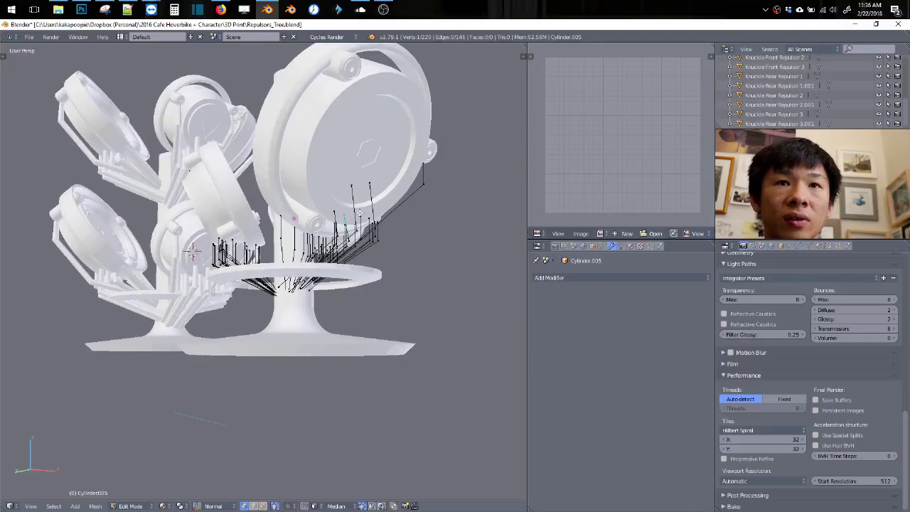
pyautogui.click(367, 218)
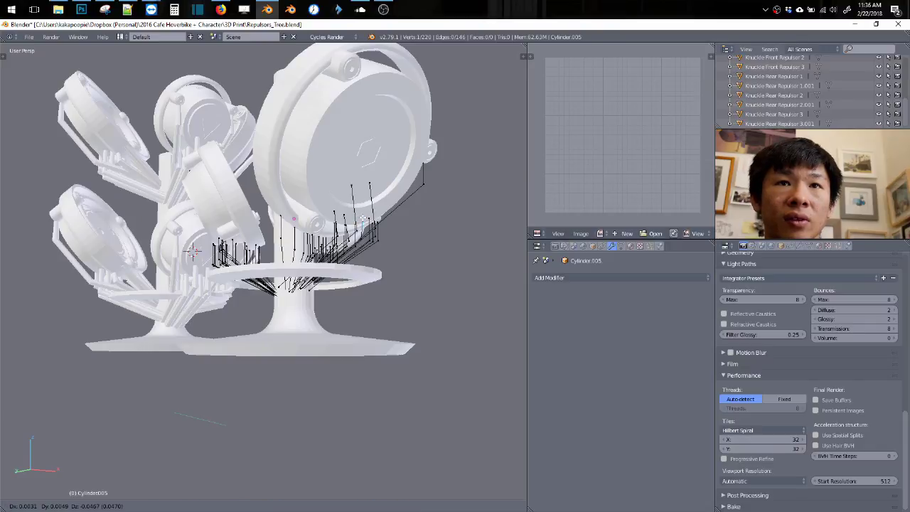
# Step: Move further support branch vertices to refine their positions beneath the repulsors
pyautogui.moveTo(363, 217); pyautogui.dragTo(268, 302, button='middle')
pyautogui.press('g')
pyautogui.click(228, 293)
pyautogui.press('g')
pyautogui.click(250, 328)
# Step: Open the stand for editing, select the copied stand's whole ring by face and raise it along the Z axis
pyautogui.press('Tab')
pyautogui.rightClick(301, 279)
pyautogui.press('Tab')
pyautogui.hotkey('ctrl', 'Tab')
pyautogui.press('3')
pyautogui.rightClick(318, 278)
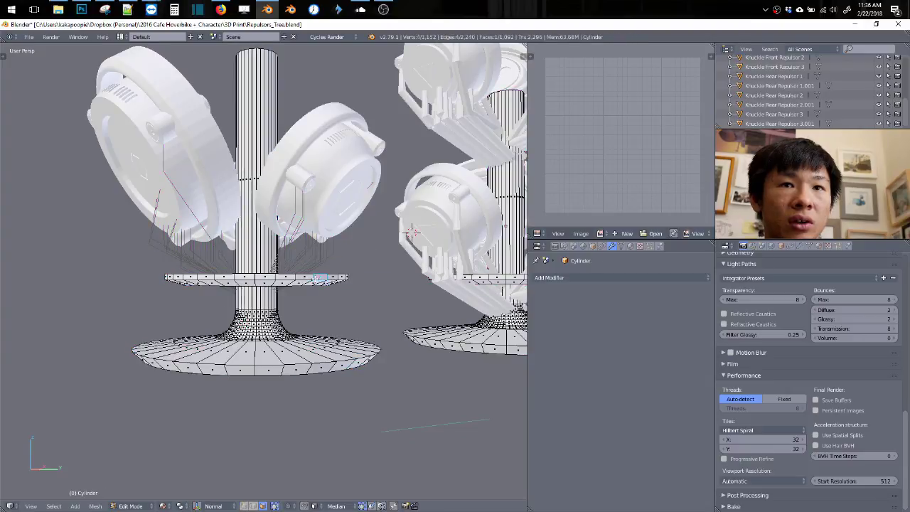
pyautogui.hotkey('ctrl', 'l')
pyautogui.press('g')
pyautogui.press('z')
pyautogui.click(318, 260)
# Step: Scale the copied stand's ring down and lower it slightly along the Z axis
pyautogui.moveTo(318, 259); pyautogui.dragTo(325, 280, button='middle')
pyautogui.press('s')
pyautogui.click(320, 277)
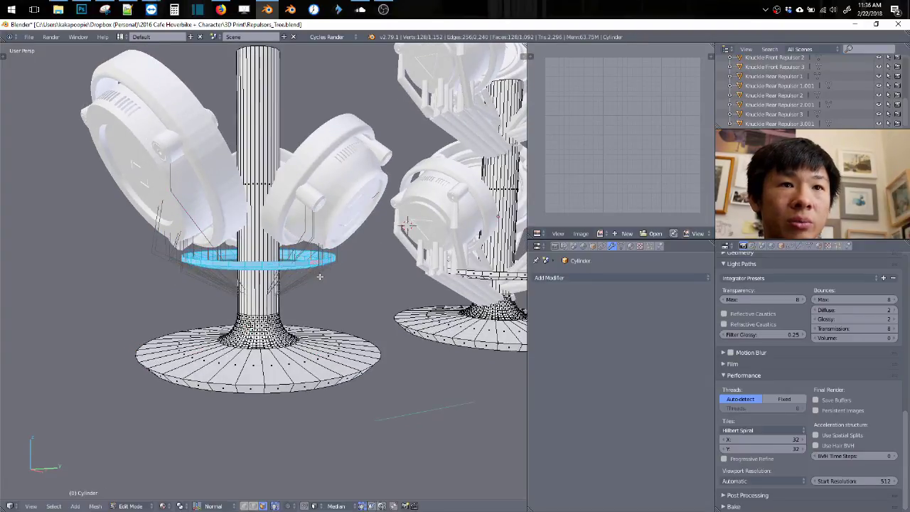
pyautogui.press('g')
pyautogui.click(320, 282)
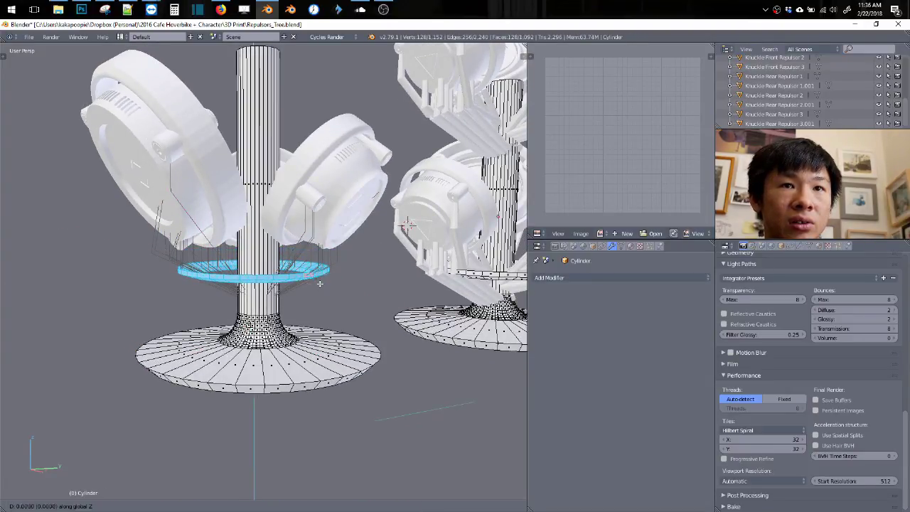
# Step: Raise the ring slightly and enlarge it a little so it meets the support branches
pyautogui.moveTo(320, 289); pyautogui.dragTo(427, 277, button='middle')
pyautogui.press('g')
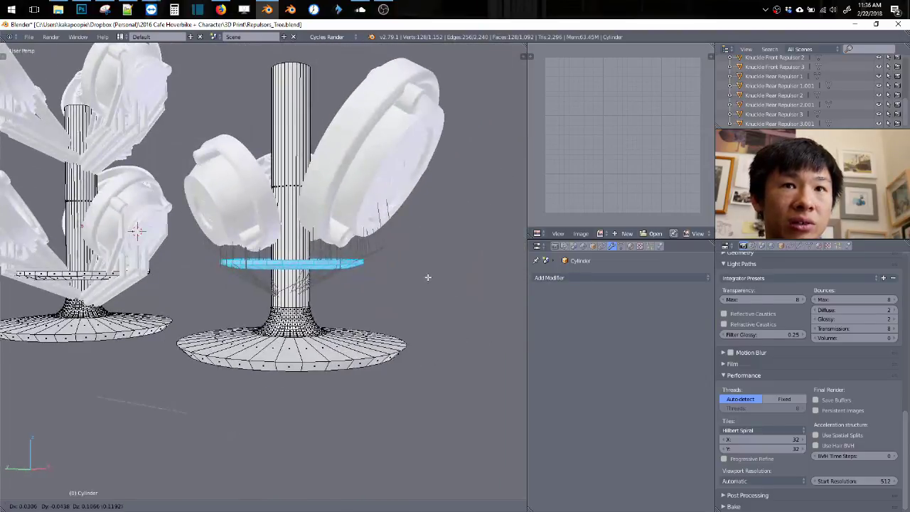
pyautogui.click(419, 274)
pyautogui.press('s')
pyautogui.click(434, 282)
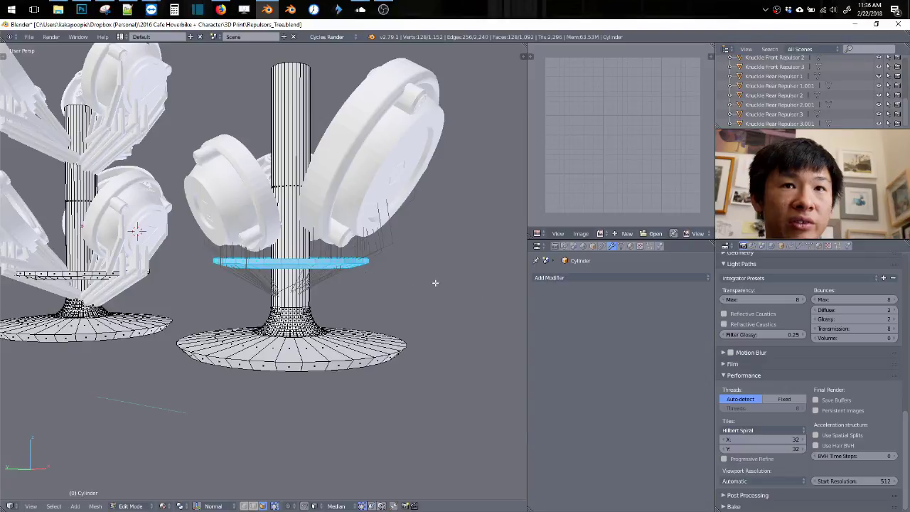
# Step: Reopen the support branch object for editing and select all branch edges in edge selection mode
pyautogui.moveTo(434, 282); pyautogui.dragTo(398, 237, button='middle')
pyautogui.press('Tab')
pyautogui.rightClick(380, 250)
pyautogui.press('Tab')
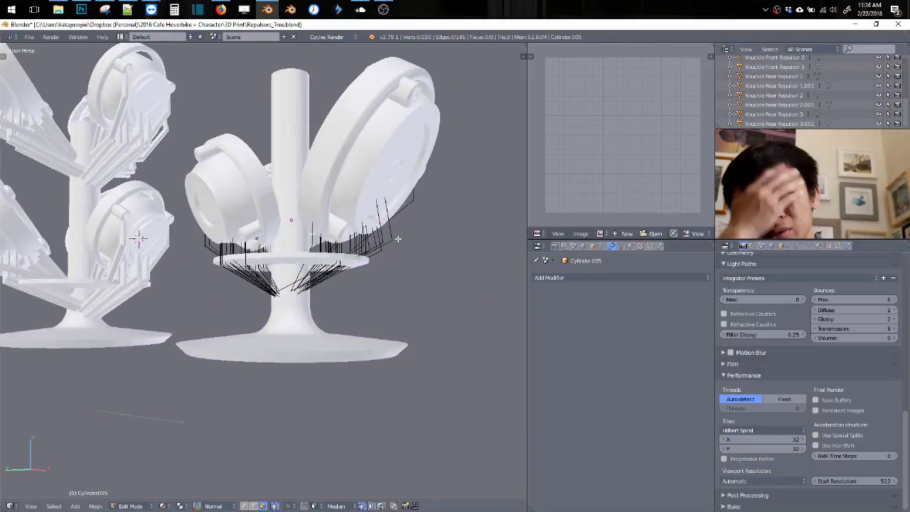
pyautogui.moveTo(166, 125); pyautogui.dragTo(218, 227, button='middle')
pyautogui.press('q')
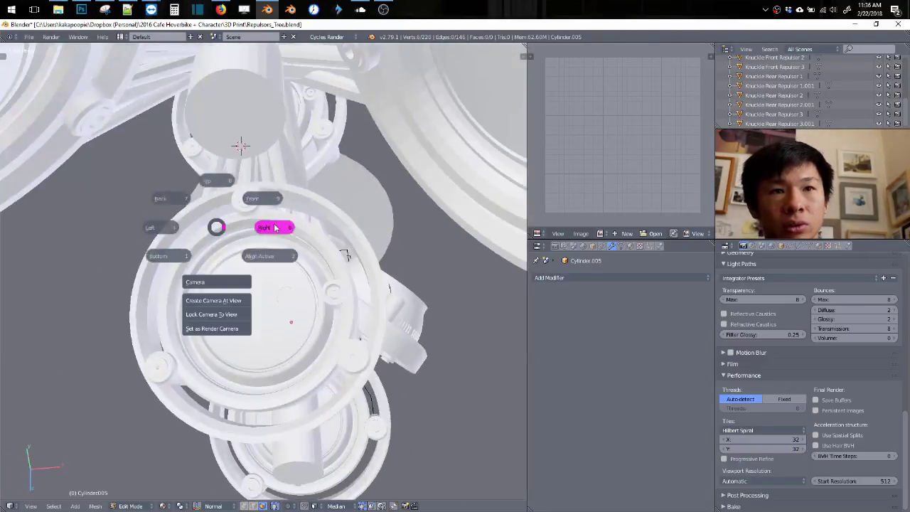
pyautogui.click(275, 227)
pyautogui.moveTo(275, 227); pyautogui.dragTo(305, 213, button='middle')
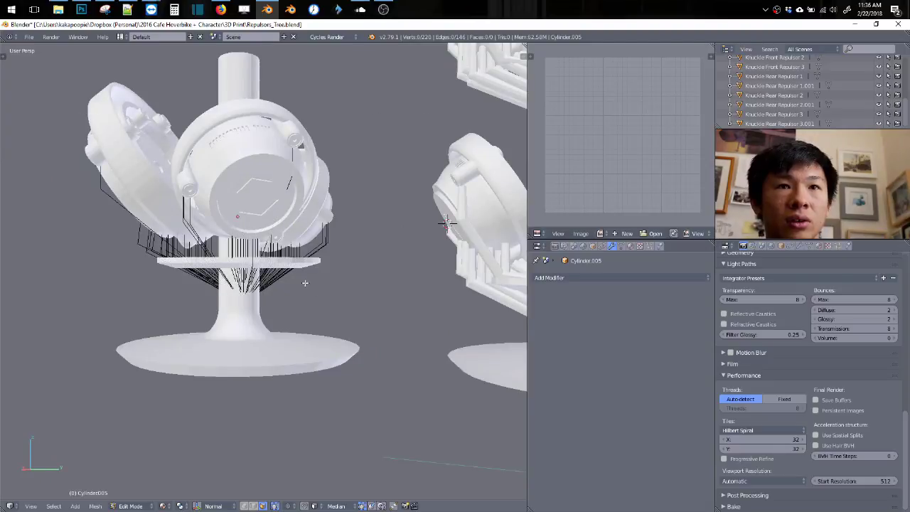
pyautogui.moveTo(446, 222); pyautogui.dragTo(447, 223)
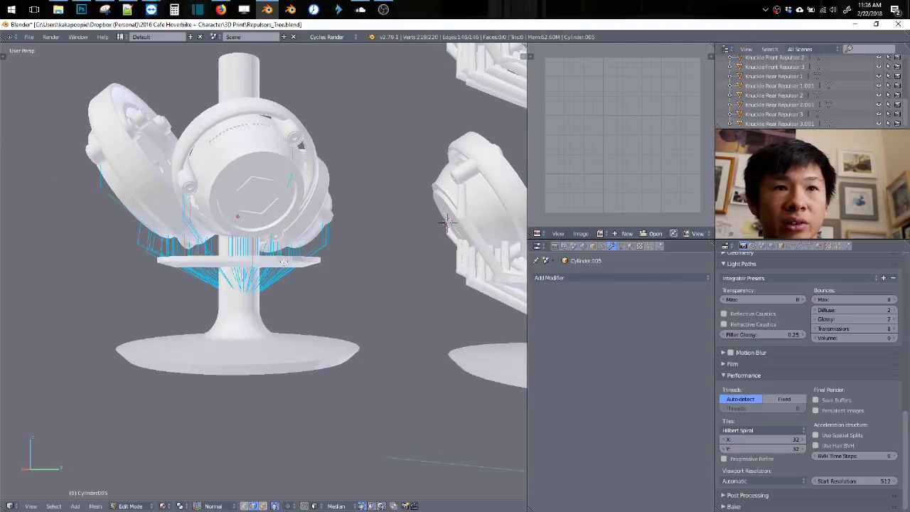
# Step: Leave edit mode, duplicate the support branch object in place and hide the copy as a backup
pyautogui.moveTo(446, 223); pyautogui.dragTo(404, 226, button='middle')
pyautogui.press('Tab')
pyautogui.moveTo(285, 185); pyautogui.dragTo(288, 227, button='middle')
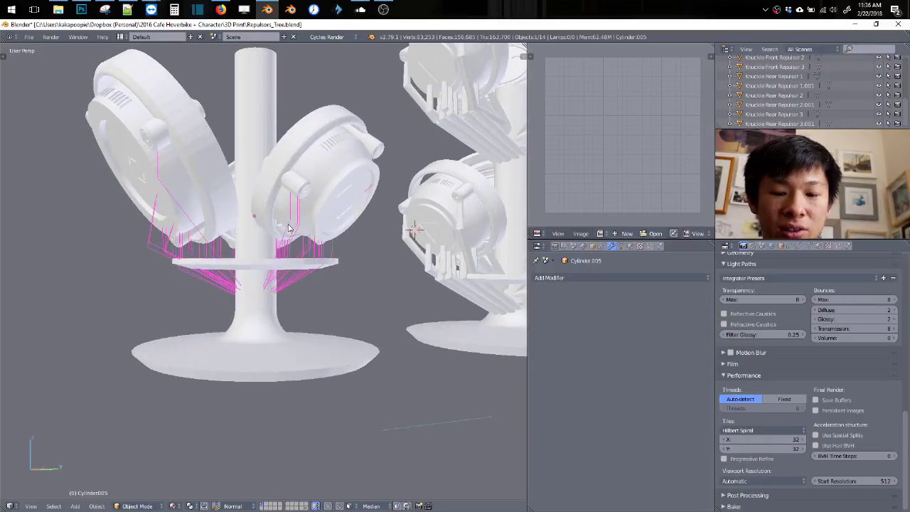
pyautogui.hotkey('shift', 'd')
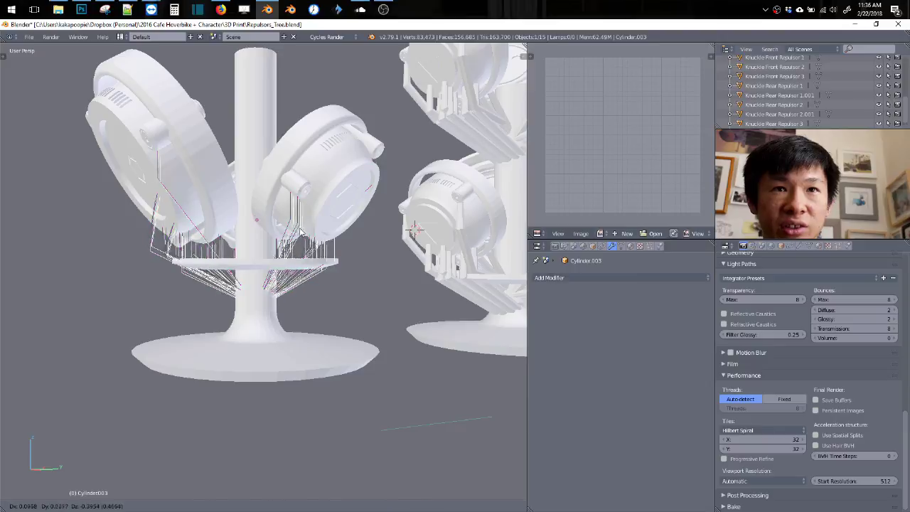
pyautogui.rightClick(319, 262)
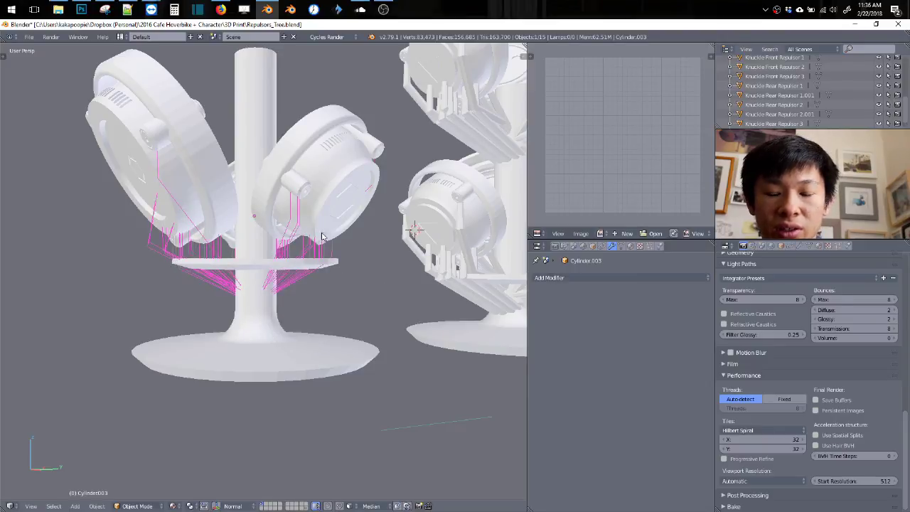
pyautogui.press('h')
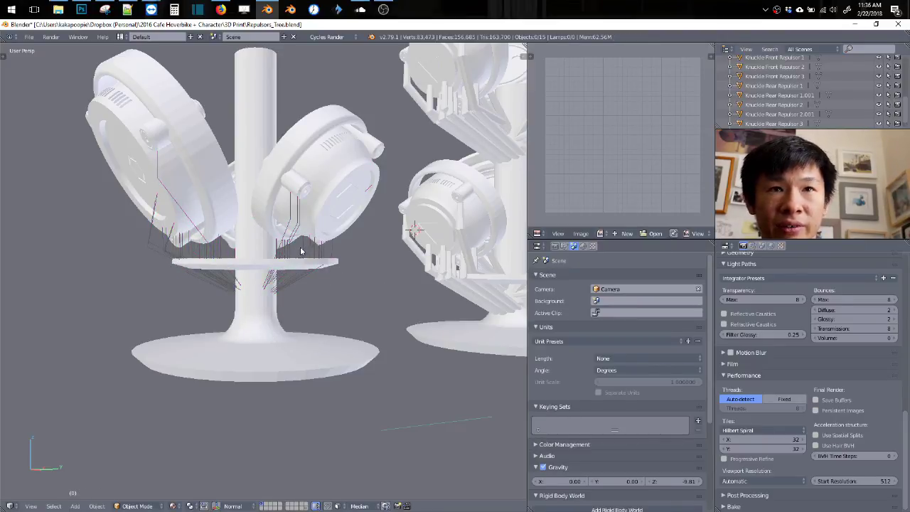
# Step: Try Quick Pipe on the support branch edges, open the pipe's curve settings and delete the pipe object
pyautogui.rightClick(291, 260)
pyautogui.press('Tab')
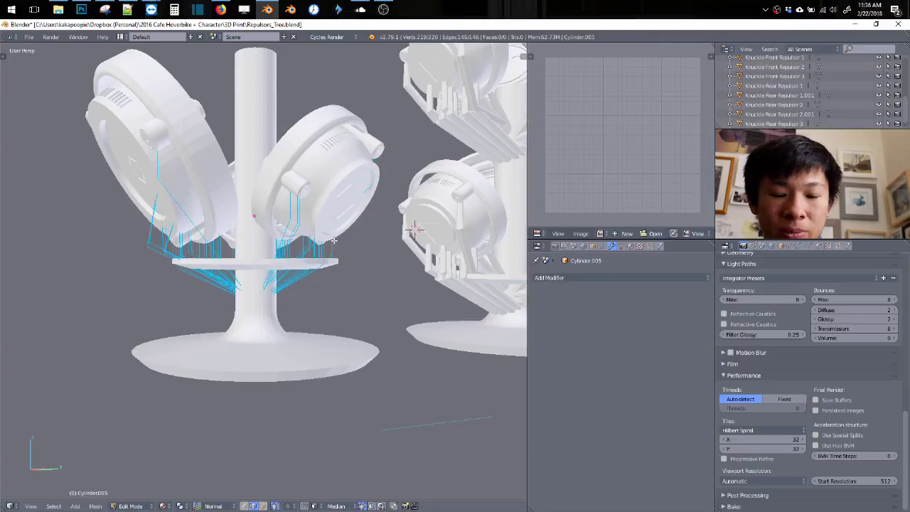
pyautogui.press('w')
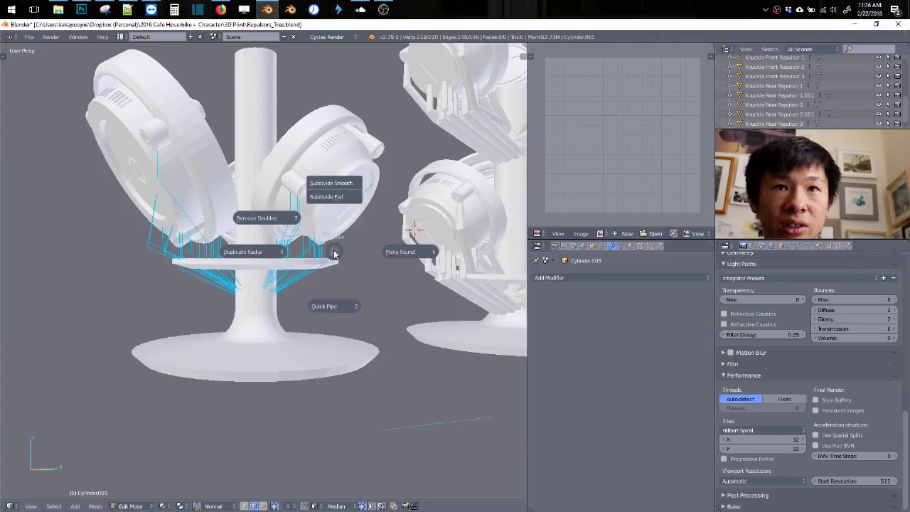
pyautogui.click(336, 296)
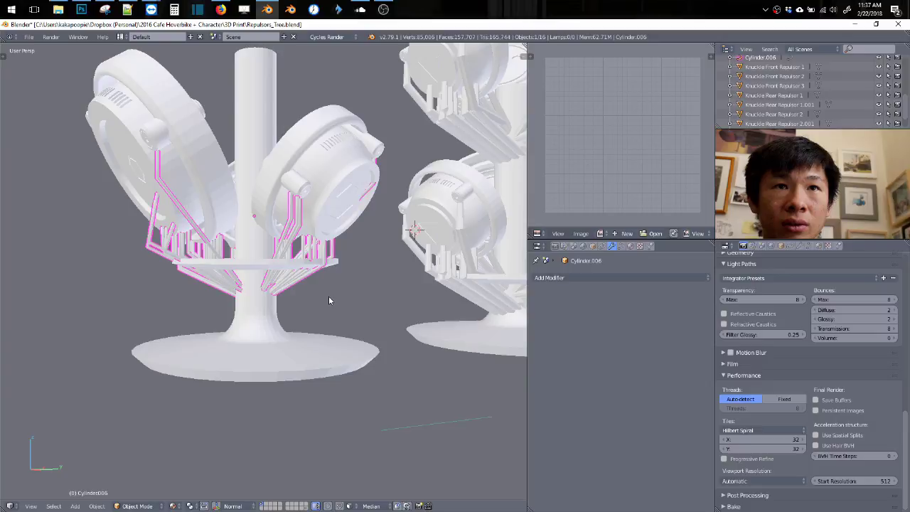
pyautogui.moveTo(328, 300); pyautogui.dragTo(385, 299, button='middle')
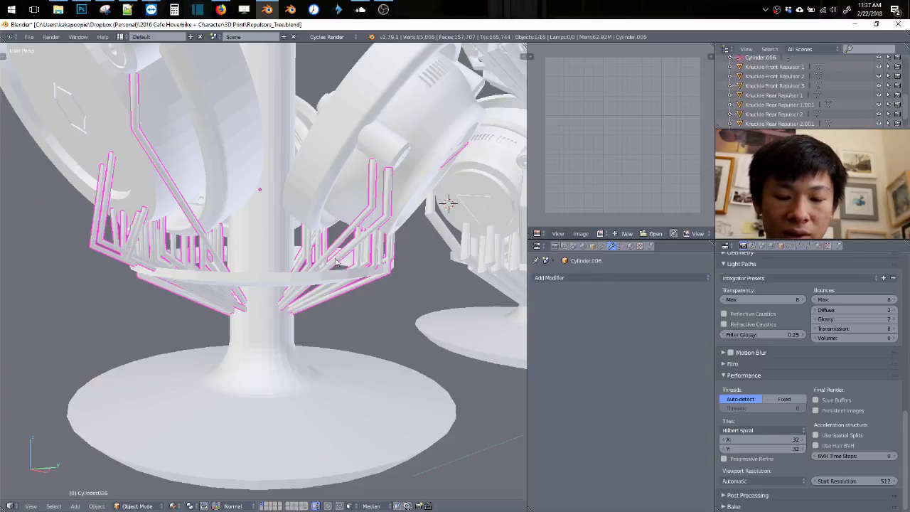
pyautogui.click(806, 246)
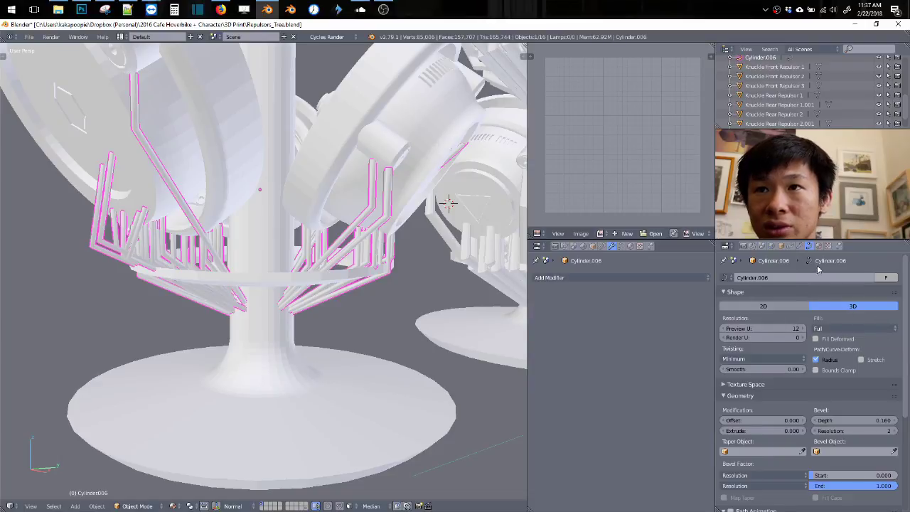
pyautogui.press('Delete')
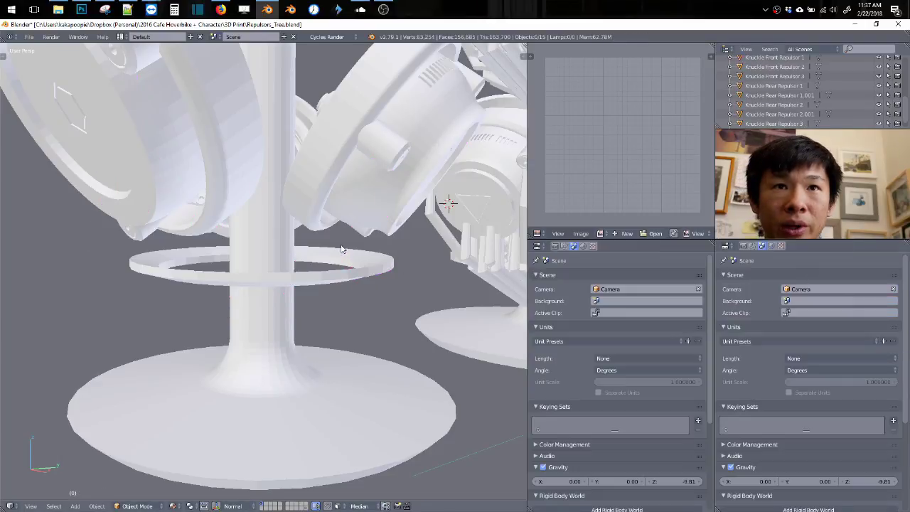
# Step: Select the remaining support branch wireframe, duplicate it in place and hide the duplicate as a backup
pyautogui.rightClick(341, 251)
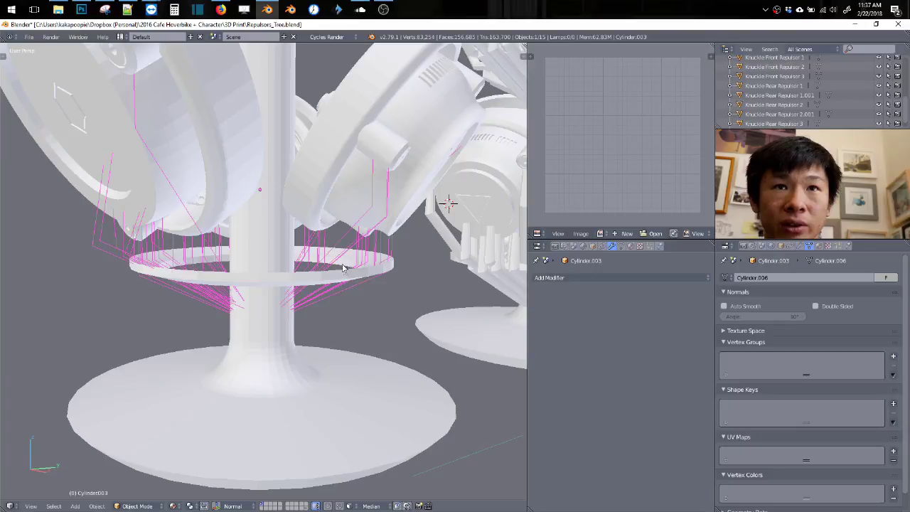
pyautogui.moveTo(342, 268); pyautogui.dragTo(333, 251, button='middle')
pyautogui.hotkey('shift', 'd')
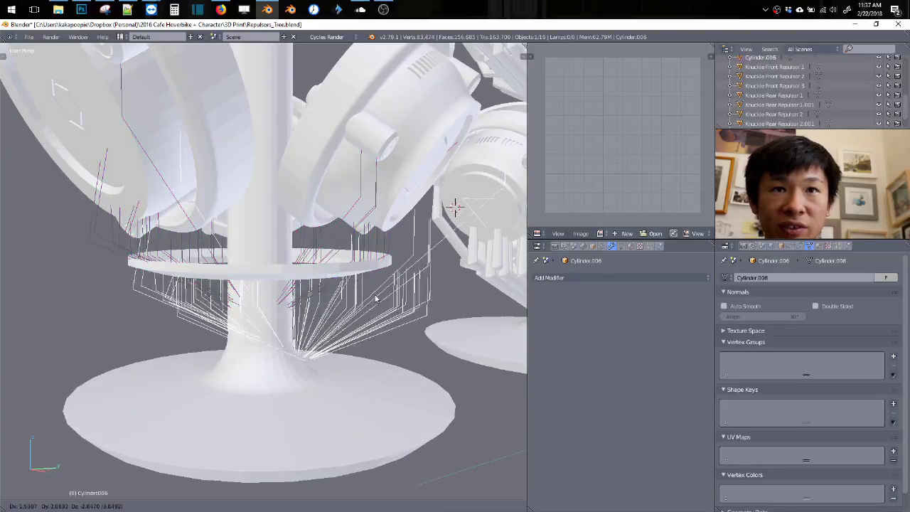
pyautogui.rightClick(390, 318)
pyautogui.press('h')
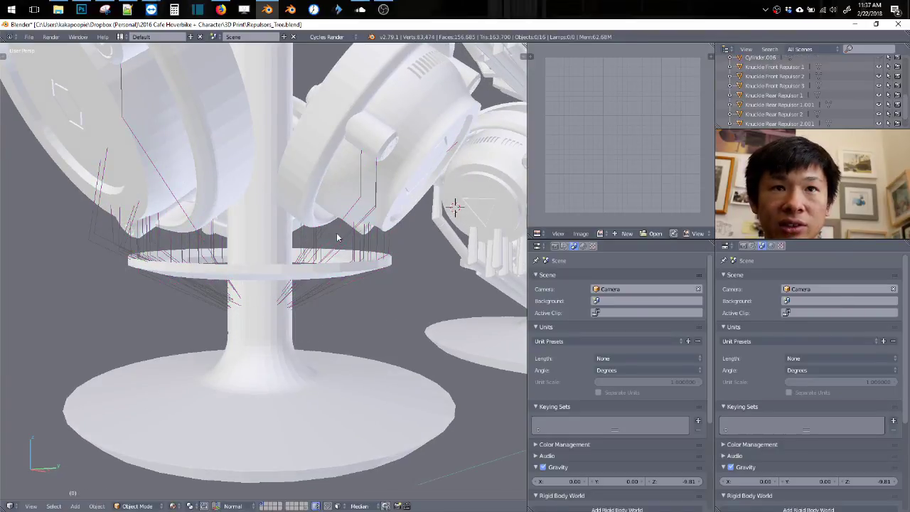
# Step: Select the visible support branch mesh and convert it to a curve in object mode
pyautogui.rightClick(337, 249)
pyautogui.press('Tab')
pyautogui.press('q')
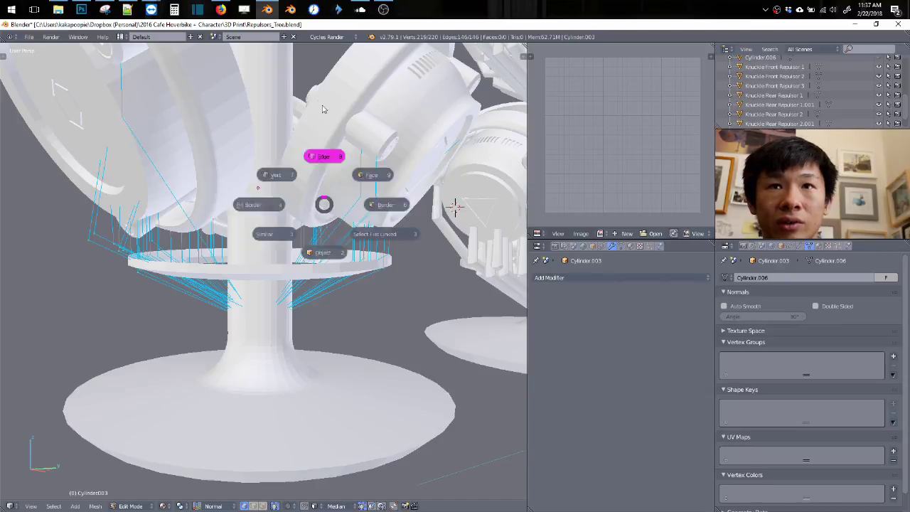
pyautogui.press('Tab')
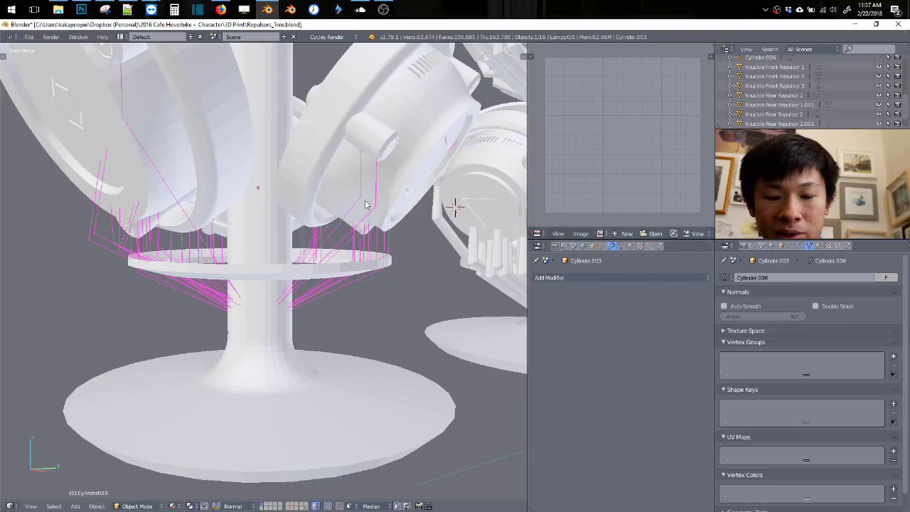
pyautogui.hotkey('alt', 'c')
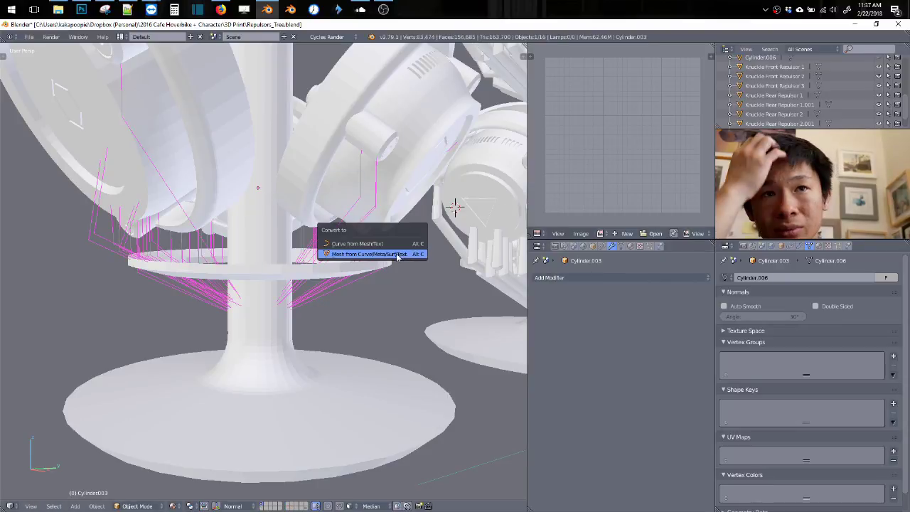
pyautogui.click(369, 246)
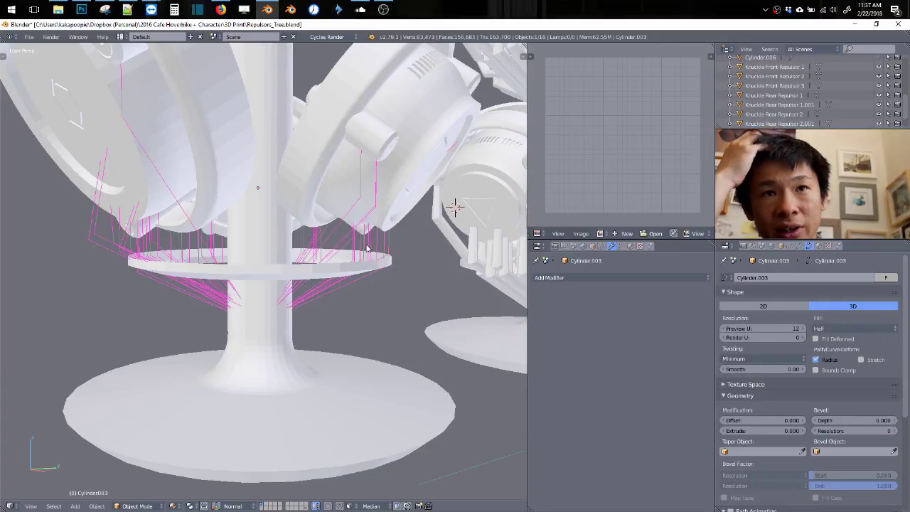
# Step: Show the branch curve's shape and geometry settings and set its fill to Full
pyautogui.click(619, 246)
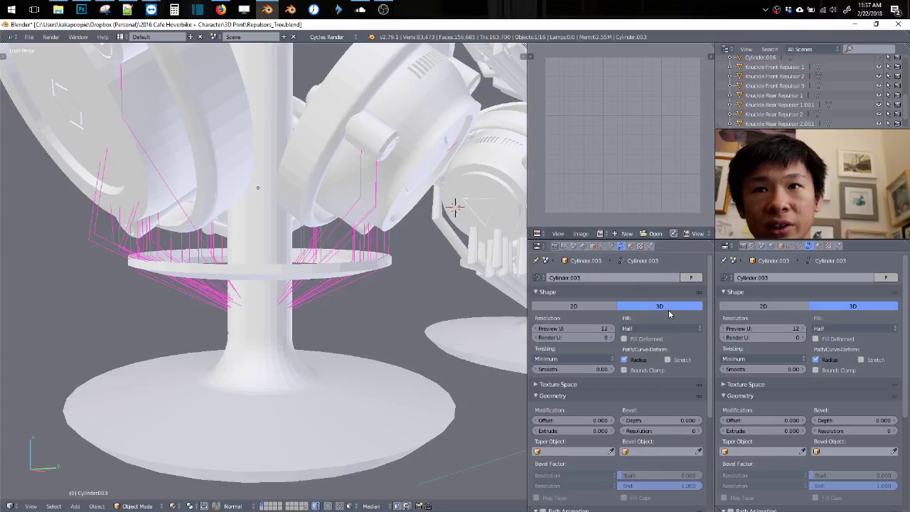
pyautogui.click(631, 328)
pyautogui.click(631, 318)
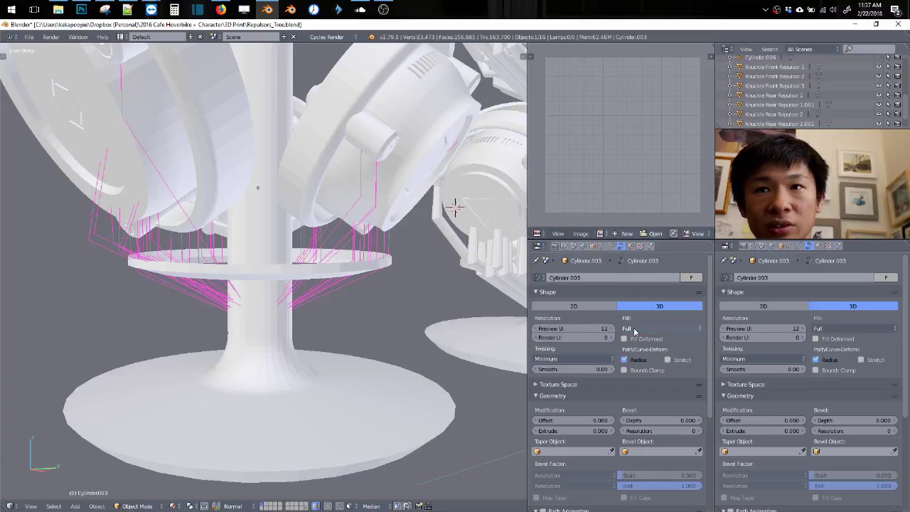
pyautogui.click(636, 329)
pyautogui.click(633, 318)
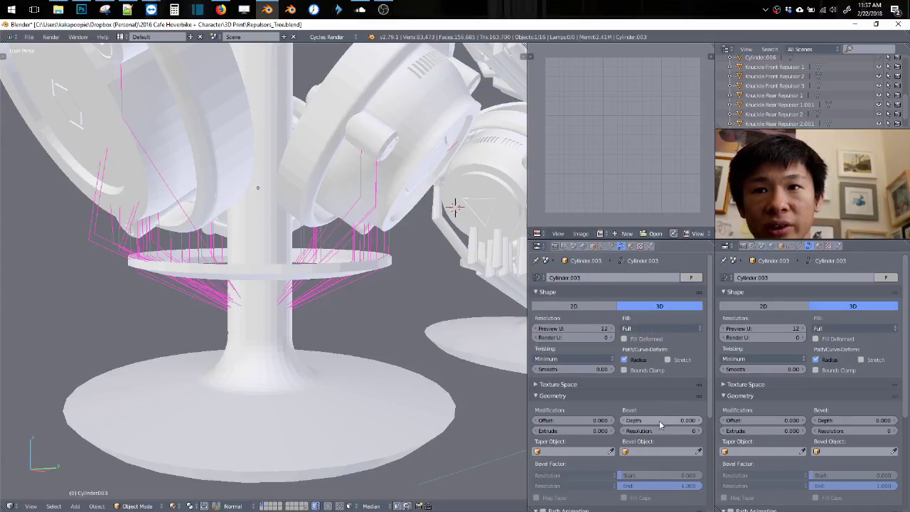
# Step: Try different bevel depths on the branch curve, including 0.1, and set the depth to 1
pyautogui.moveTo(661, 420); pyautogui.dragTo(405, 419)
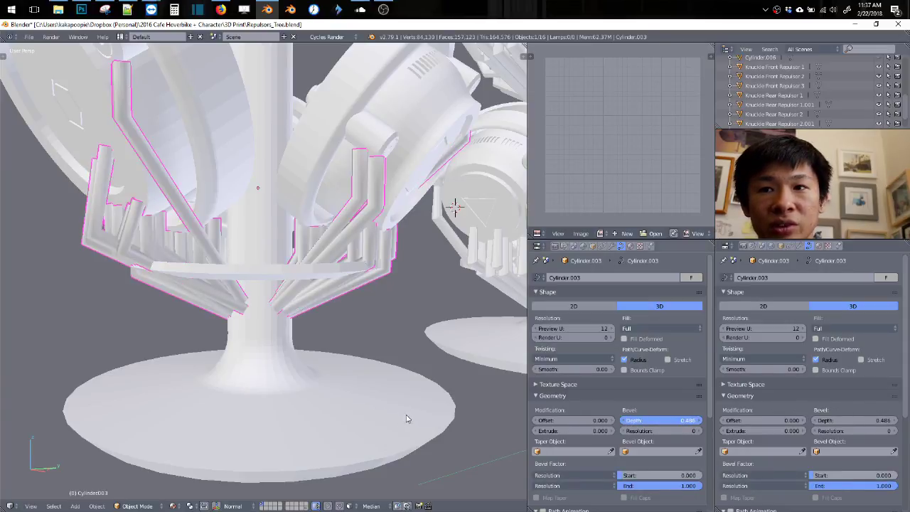
pyautogui.moveTo(327, 411); pyautogui.dragTo(677, 429)
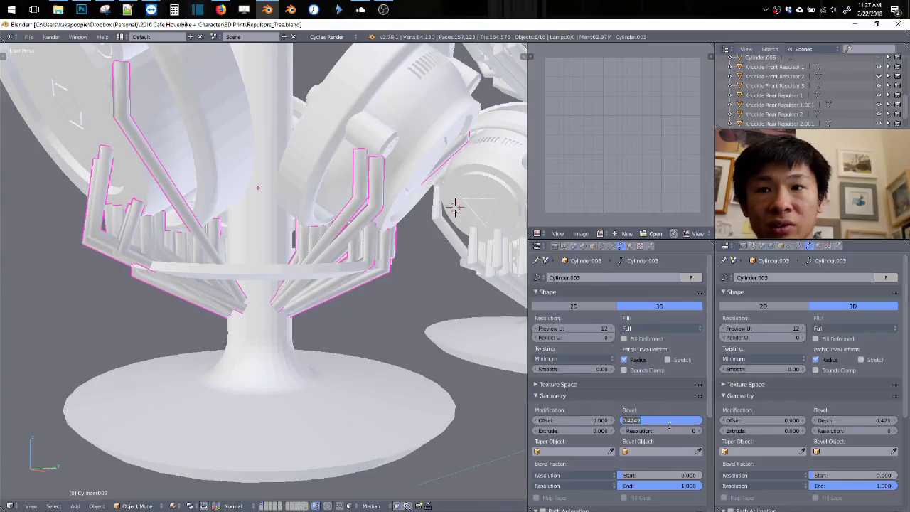
pyautogui.press('Return')
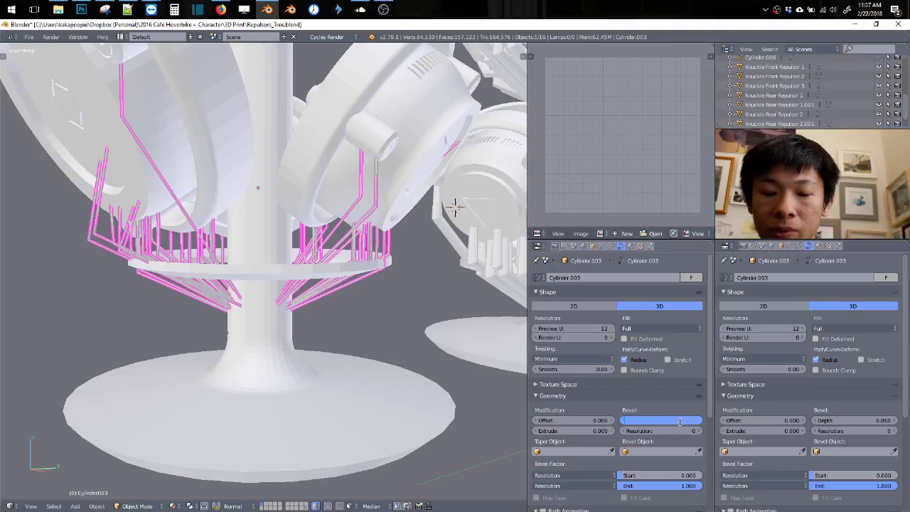
pyautogui.write('0.1')
pyautogui.press('Return')
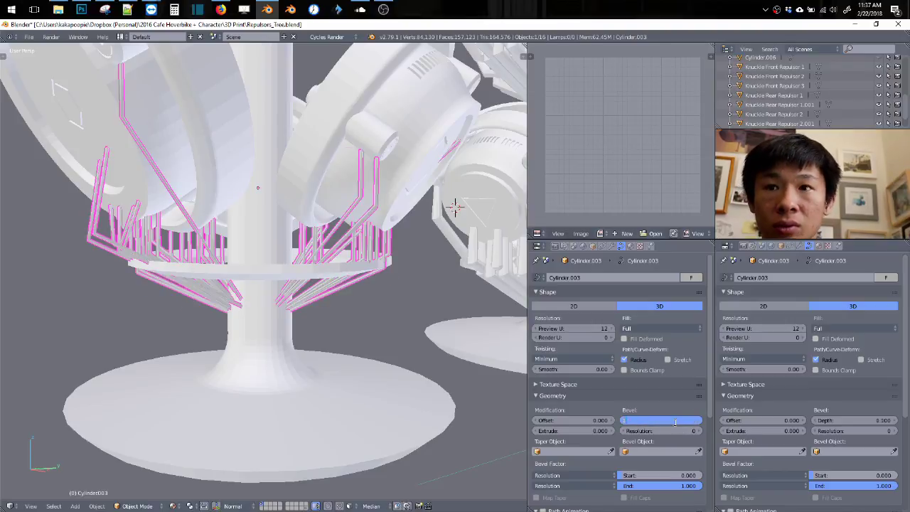
pyautogui.write('1')
pyautogui.press('Return')
# Step: Edit the branch curve and thin all its points with Shrink/Fatten
pyautogui.moveTo(384, 304); pyautogui.dragTo(393, 337, button='middle')
pyautogui.scroll(-2, 418, 335)
pyautogui.press('Tab')
pyautogui.moveTo(329, 243); pyautogui.dragTo(416, 352, button='middle')
pyautogui.hotkey('alt', 's')
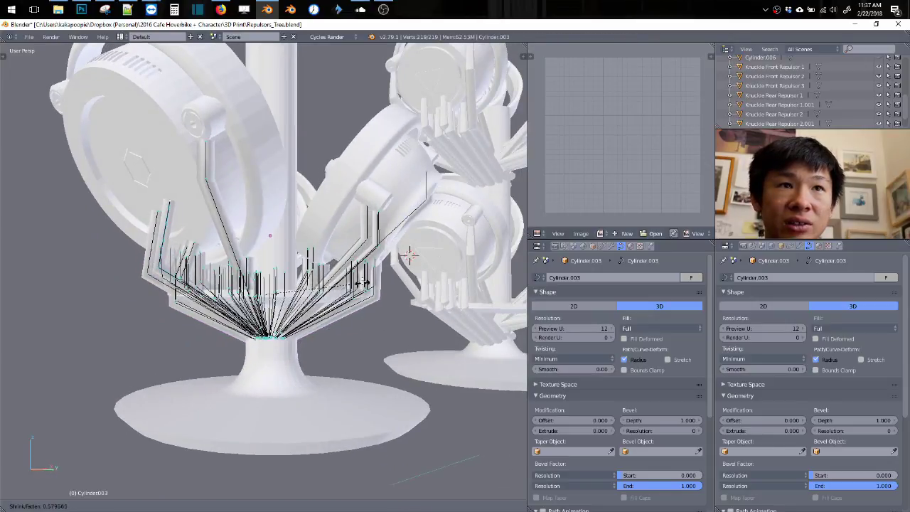
pyautogui.click(373, 301)
# Step: Set the branch curve's bevel resolution to 4 and readjust the thickness of all points with Shrink/Fatten
pyautogui.moveTo(373, 300); pyautogui.dragTo(372, 346, button='middle')
pyautogui.scroll(2, 372, 346)
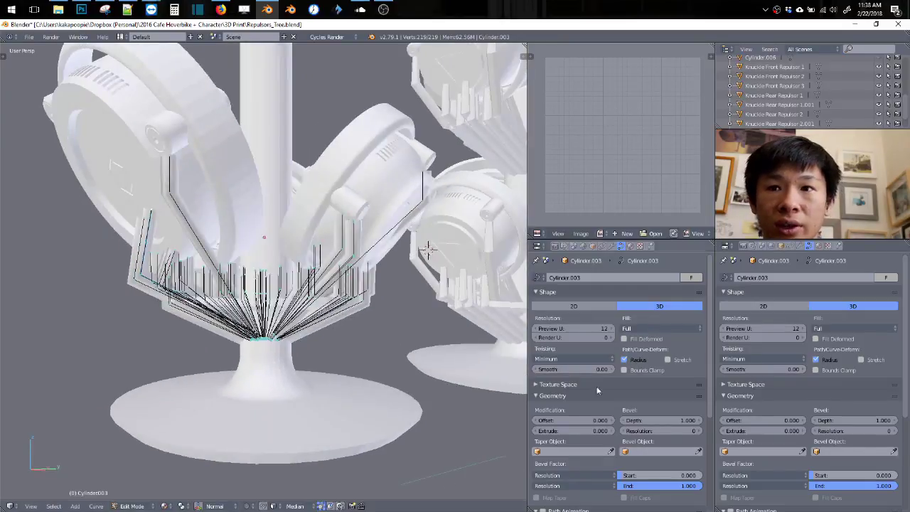
pyautogui.click(698, 431)
pyautogui.click(700, 432)
pyautogui.moveTo(467, 350)
pyautogui.mouseDown(button='middle')
pyautogui.moveTo(445, 346)
pyautogui.moveTo(469, 349)
pyautogui.mouseUp(button='middle')
pyautogui.hotkey('alt', 's')
pyautogui.click(396, 310)
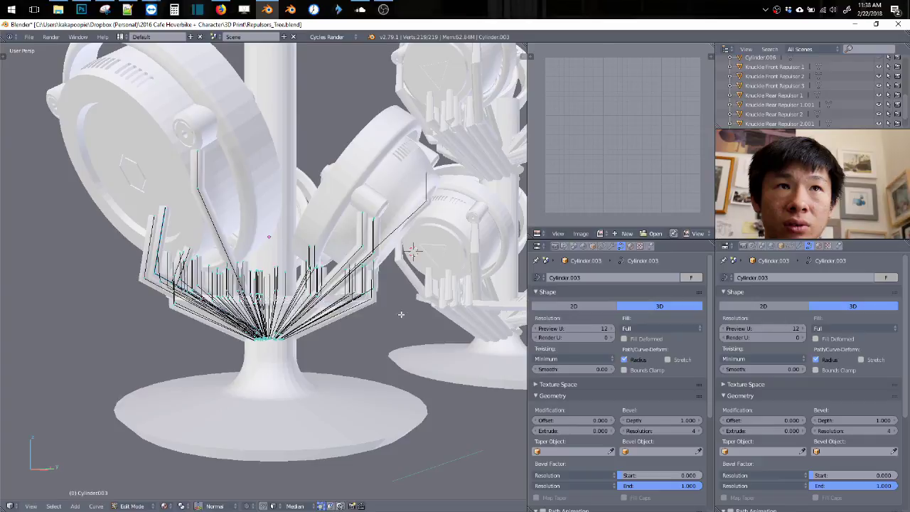
# Step: Select the tip points of the branches all around the tree and thin them with Shrink/Fatten
pyautogui.moveTo(179, 232); pyautogui.dragTo(180, 234)
pyautogui.moveTo(170, 202); pyautogui.dragTo(179, 207, button='middle')
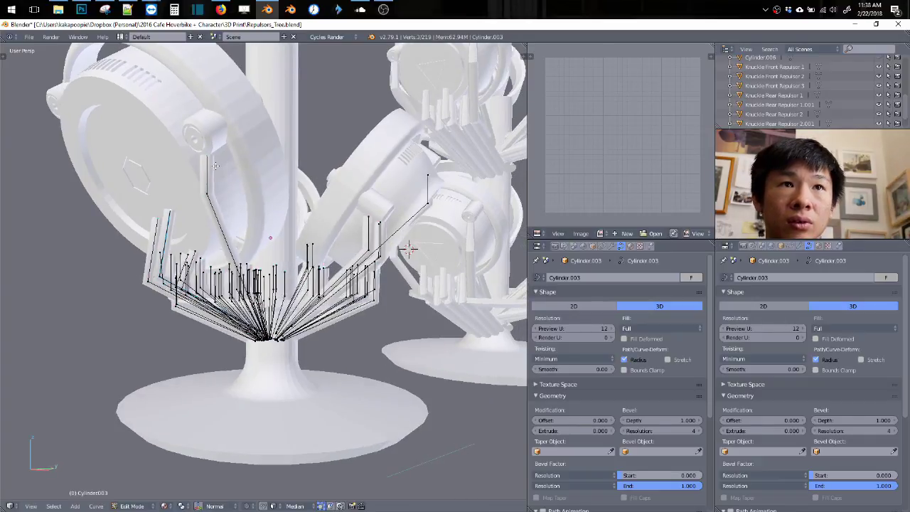
pyautogui.moveTo(425, 167); pyautogui.dragTo(435, 184)
pyautogui.moveTo(435, 184); pyautogui.dragTo(284, 179, button='middle')
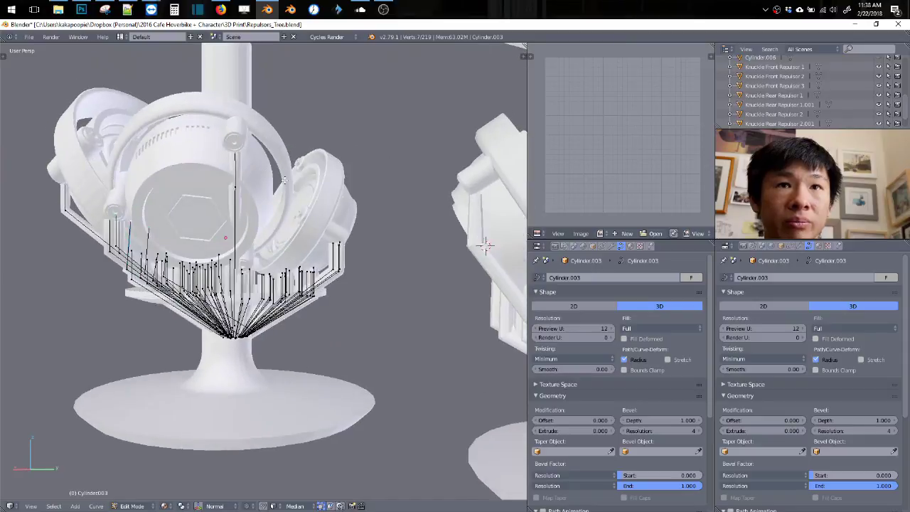
pyautogui.moveTo(486, 245); pyautogui.dragTo(452, 260, button='middle')
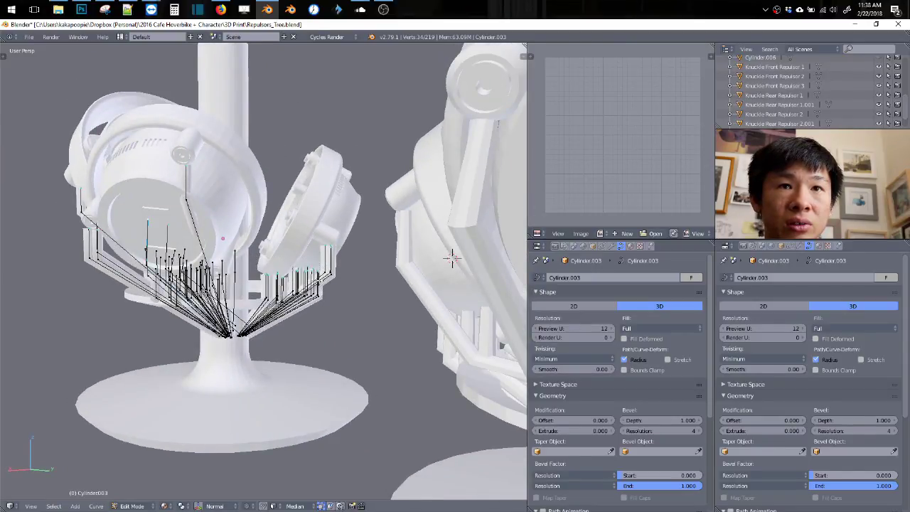
pyautogui.moveTo(452, 259); pyautogui.dragTo(344, 250, button='middle')
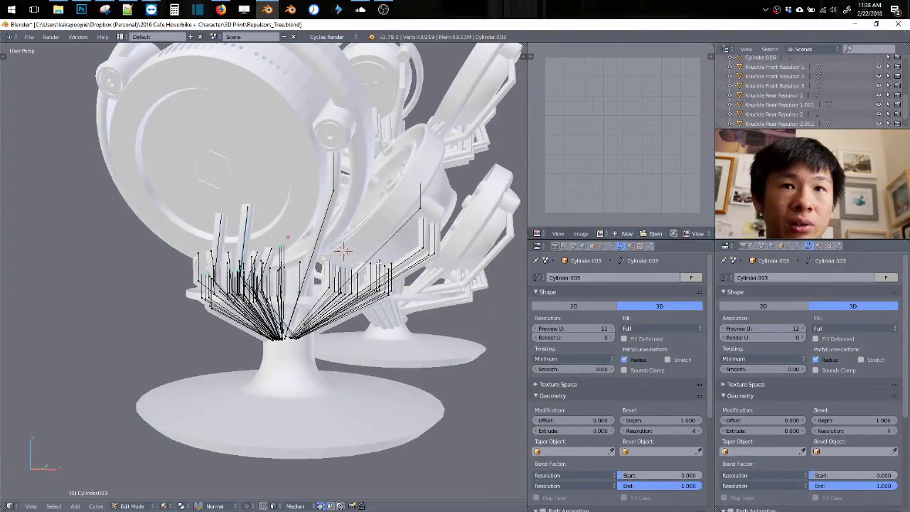
pyautogui.moveTo(343, 251); pyautogui.dragTo(74, 247, button='middle')
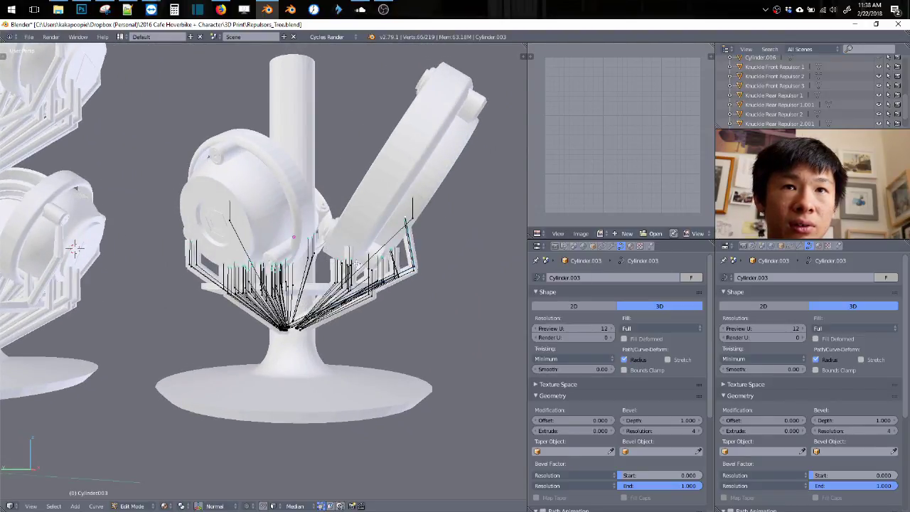
pyautogui.scroll(2, 368, 243)
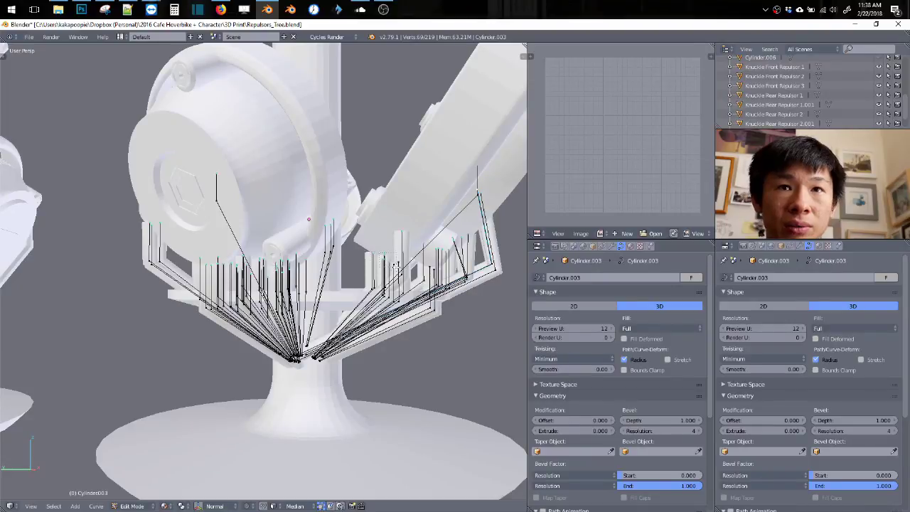
pyautogui.moveTo(74, 247)
pyautogui.mouseDown(button='middle')
pyautogui.moveTo(16, 258)
pyautogui.moveTo(64, 253)
pyautogui.mouseUp(button='middle')
pyautogui.moveTo(392, 269); pyautogui.dragTo(390, 265, button='middle')
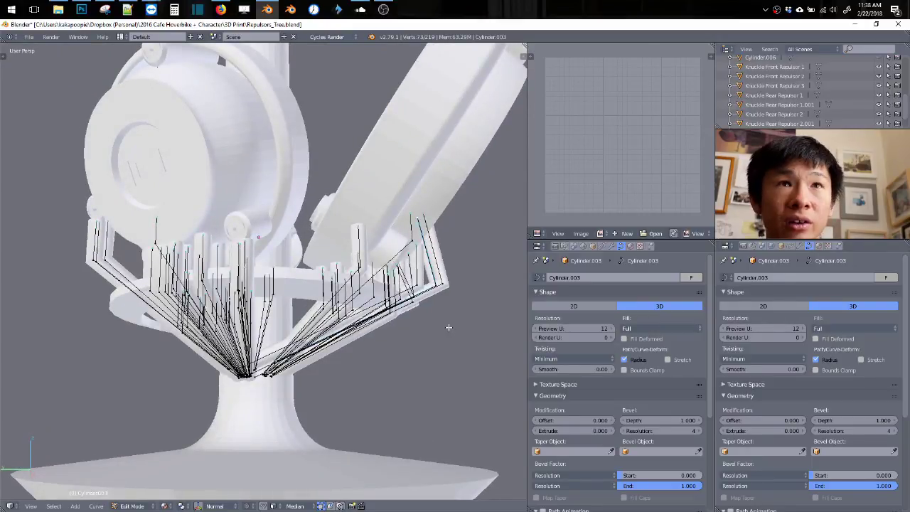
pyautogui.moveTo(449, 327); pyautogui.dragTo(427, 335, button='middle')
pyautogui.hotkey('alt', 's')
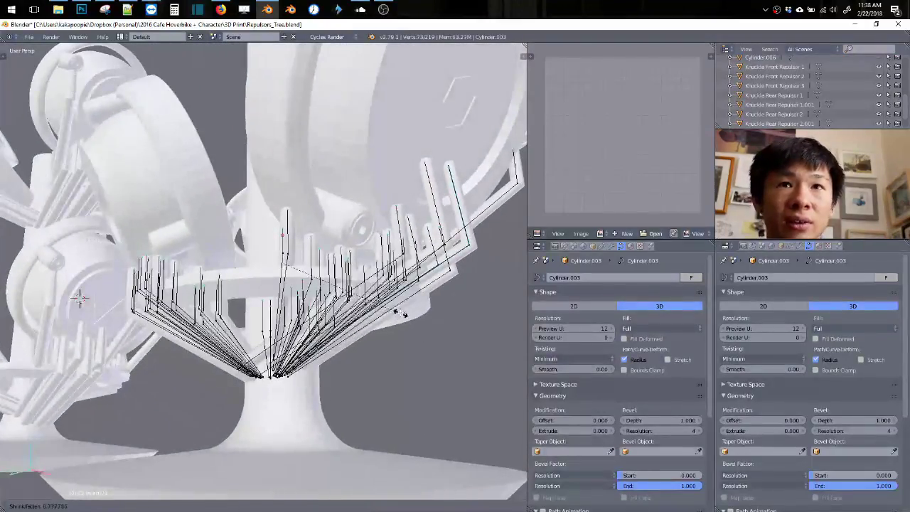
pyautogui.click(379, 273)
pyautogui.moveTo(379, 274); pyautogui.dragTo(416, 286, button='middle')
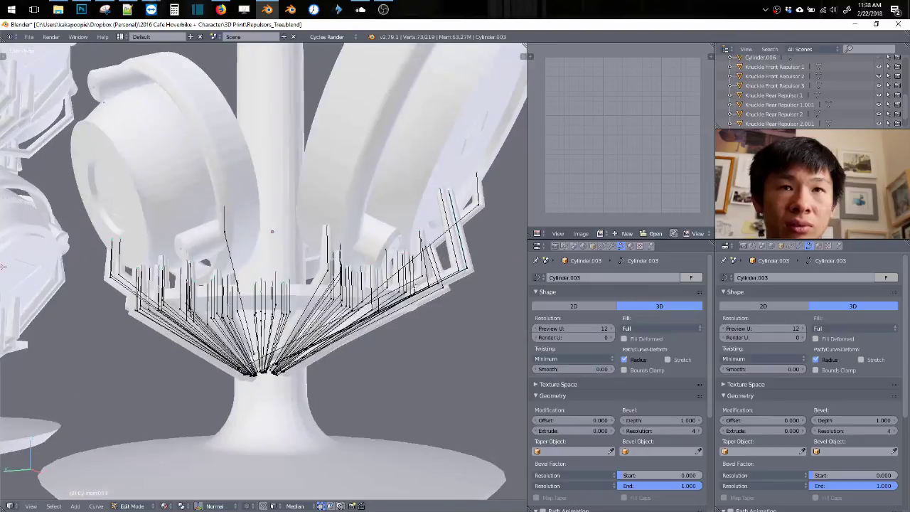
pyautogui.hotkey('alt', 'a')
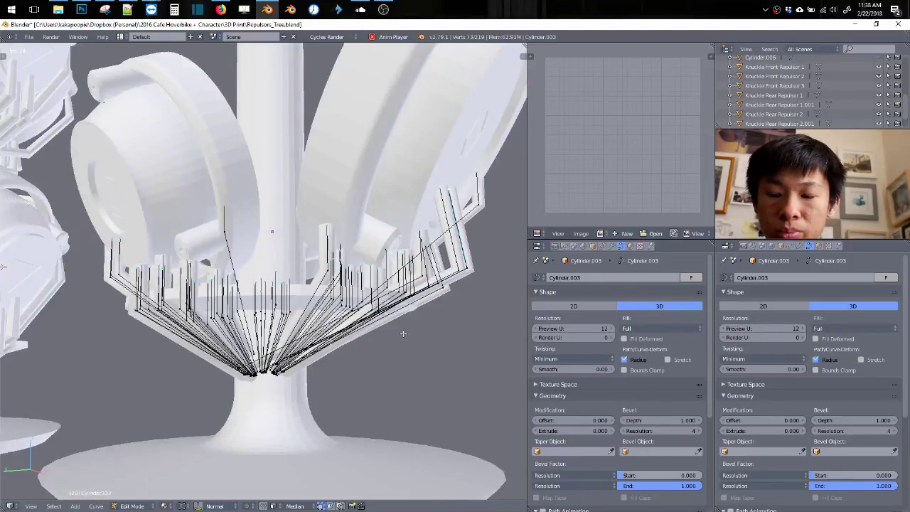
pyautogui.press('space')
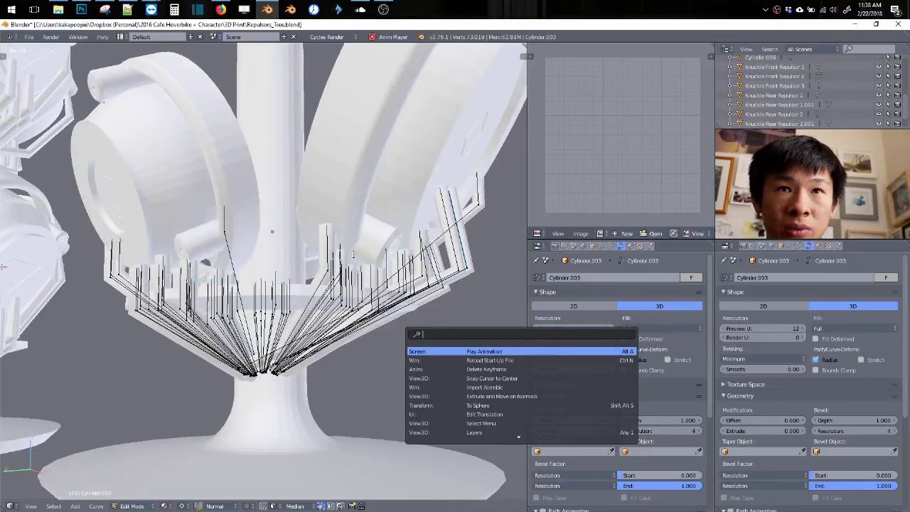
pyautogui.press('Escape')
# Step: Thin the selected branch tips further with a Shrink/Fatten factor of 0.5
pyautogui.moveTo(378, 273); pyautogui.dragTo(386, 285, button='middle')
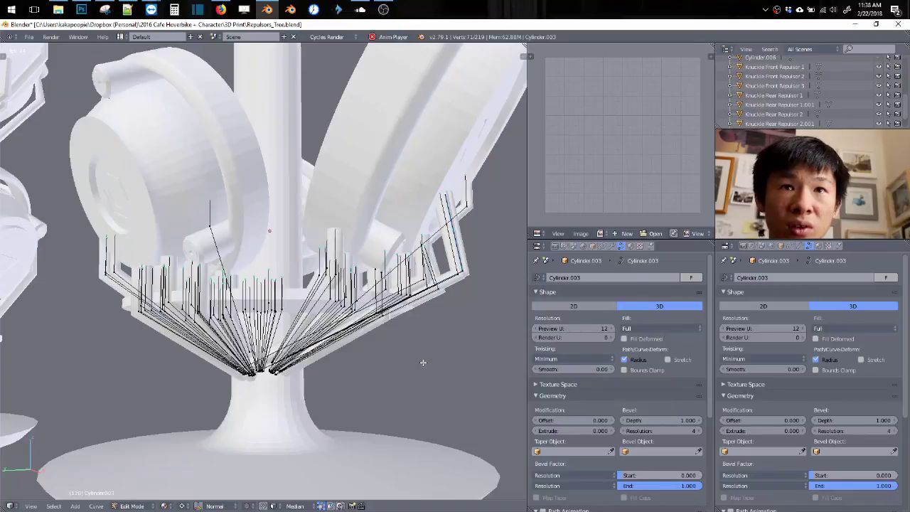
pyautogui.hotkey('alt', 's')
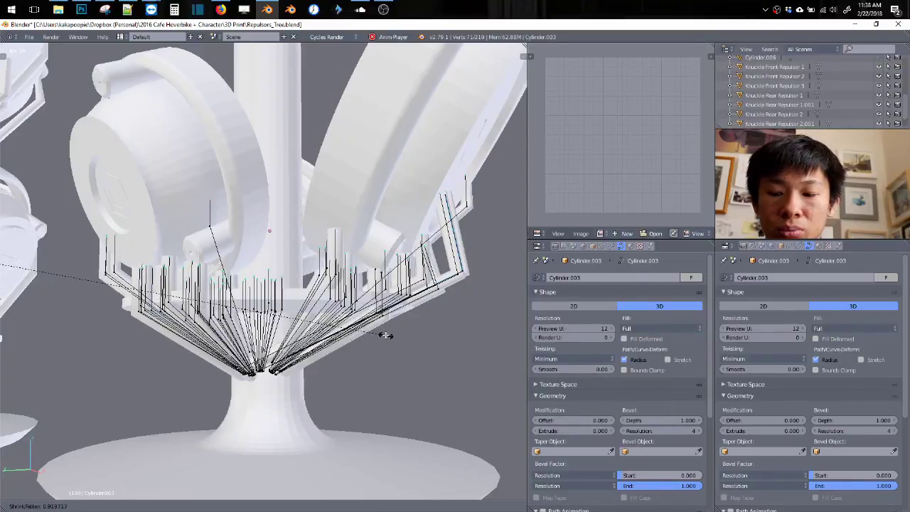
pyautogui.write('.5')
pyautogui.press('Return')
# Step: Examine the tapered tips around the tree and the viewport's curve display settings
pyautogui.moveTo(381, 333); pyautogui.dragTo(265, 343, button='middle')
pyautogui.scroll(-3, 309, 342)
pyautogui.scroll(-2, 309, 343)
pyautogui.scroll(3, 270, 306)
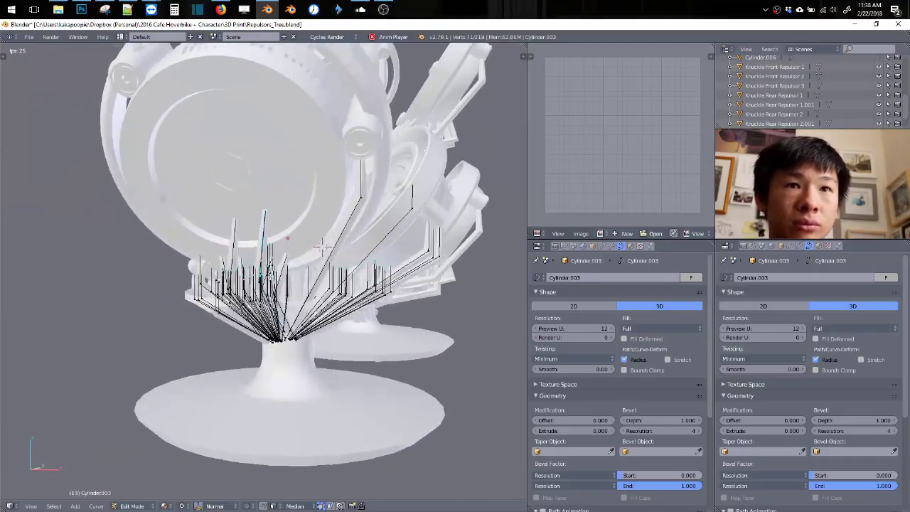
pyautogui.moveTo(273, 290); pyautogui.dragTo(416, 291, button='middle')
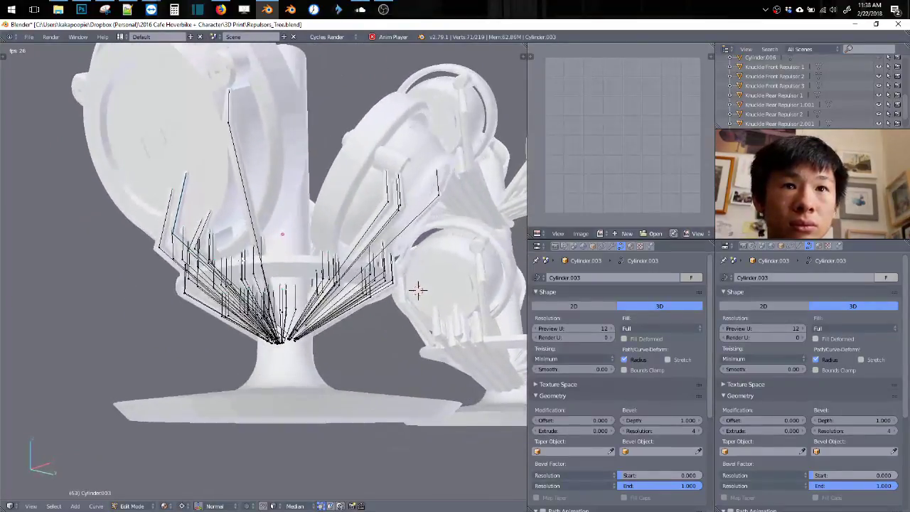
pyautogui.press('n')
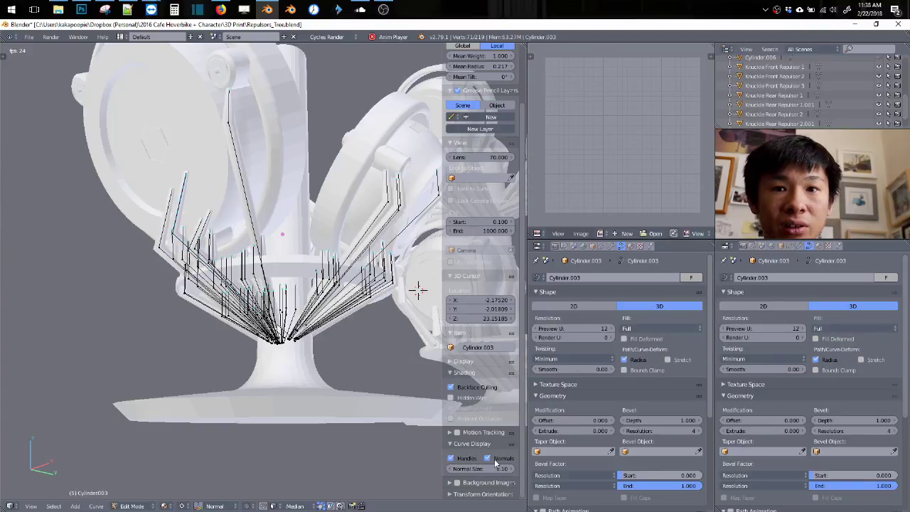
pyautogui.press('n')
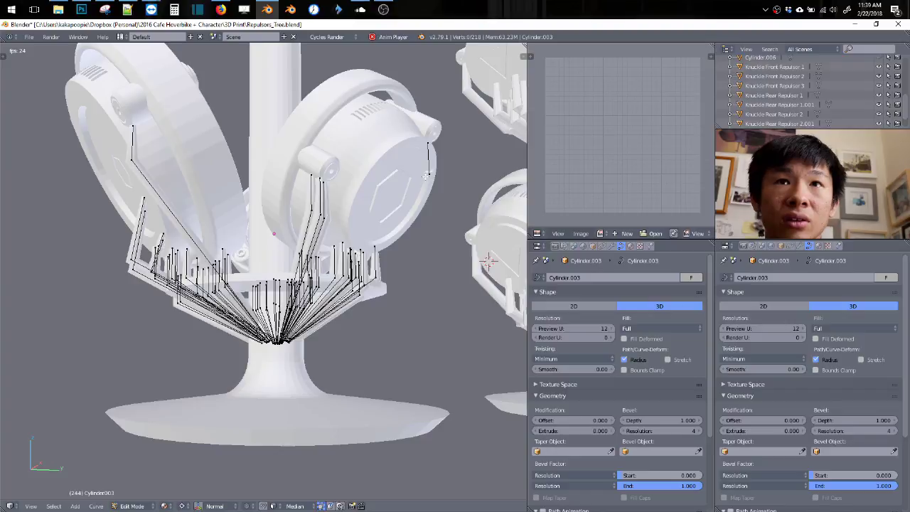
# Step: Select the lower point of the detached branch under the repulsor's arm knob and move it up along Z
pyautogui.moveTo(425, 176); pyautogui.dragTo(399, 190, button='middle')
pyautogui.rightClick(401, 187)
pyautogui.press('g')
pyautogui.press('z')
pyautogui.click(404, 181)
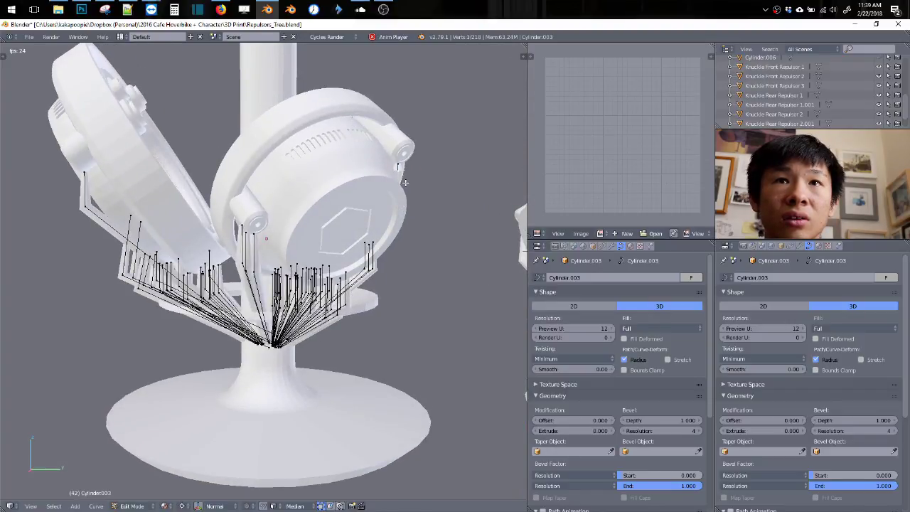
pyautogui.press('g')
pyautogui.press('z')
pyautogui.click(406, 183)
# Step: Extrude a new point from the detached branch's lower end, diagonally down toward the repulsor body
pyautogui.press('KP_Decimal')
pyautogui.moveTo(406, 181); pyautogui.dragTo(377, 172, button='middle')
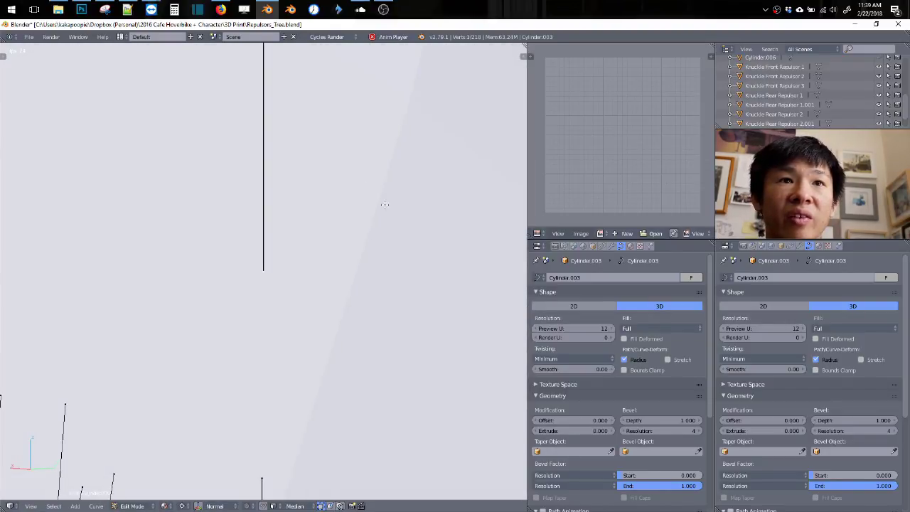
pyautogui.scroll(-5, 377, 172)
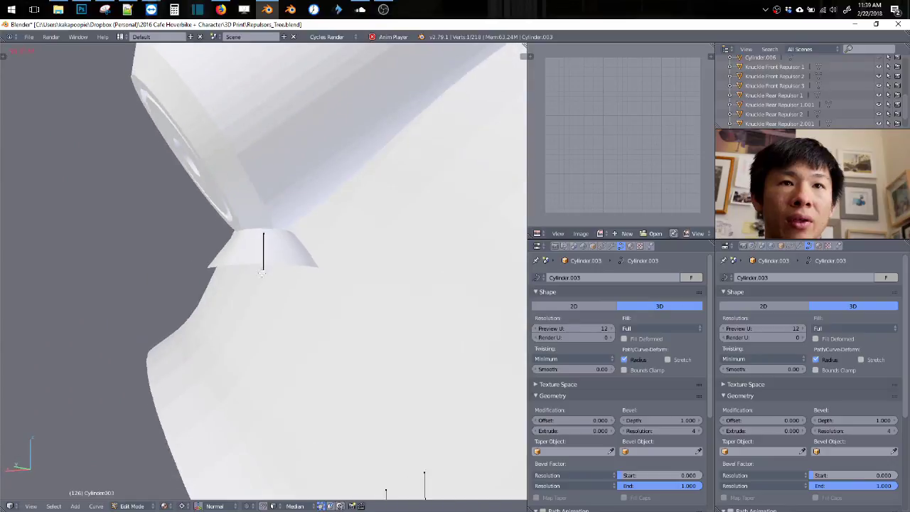
pyautogui.moveTo(262, 273); pyautogui.dragTo(274, 273, button='middle')
pyautogui.press('e')
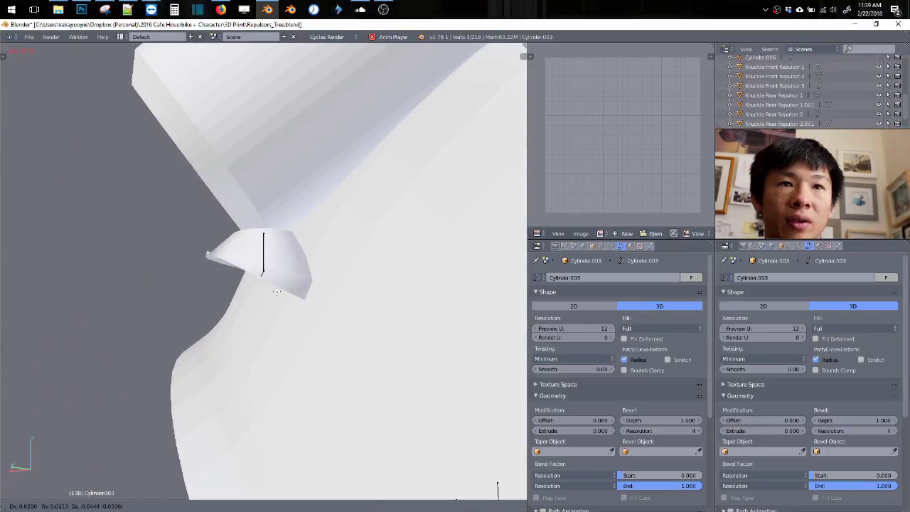
pyautogui.click(289, 305)
# Step: Set the pivot to Median and adjust the thickness of the small support's new end with Shrink/Fatten
pyautogui.hotkey('alt', 's')
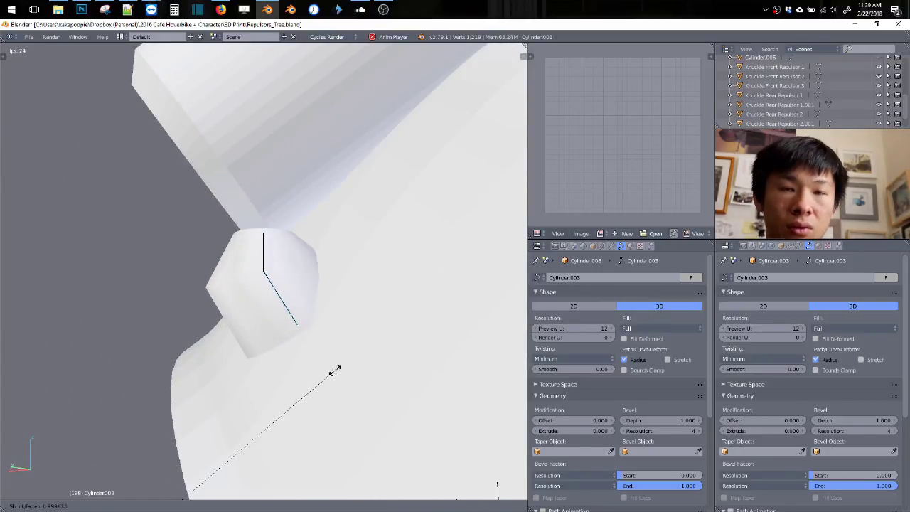
pyautogui.click(175, 424)
pyautogui.press('.')
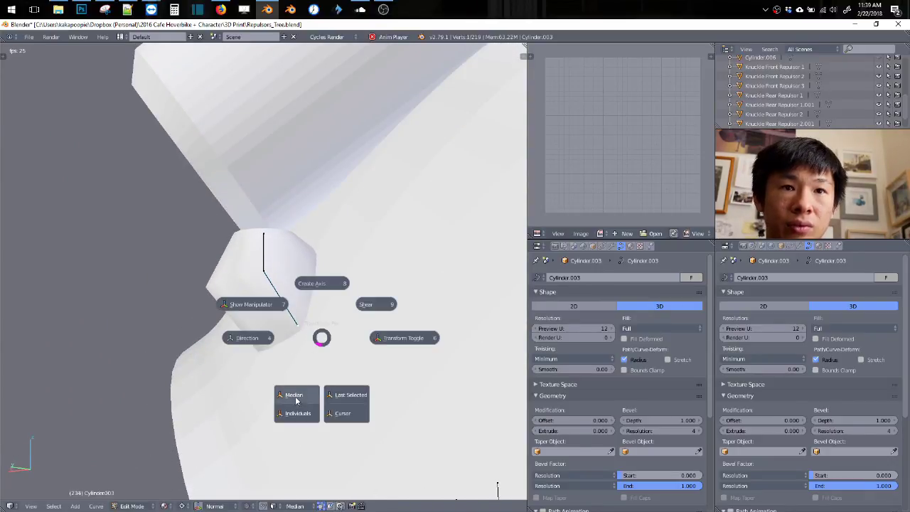
pyautogui.click(295, 400)
pyautogui.hotkey('alt', 's')
pyautogui.click(303, 364)
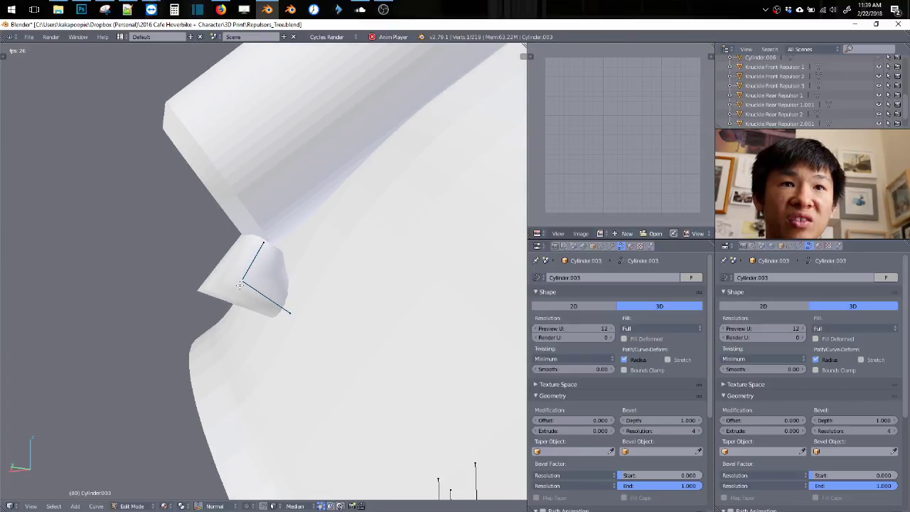
# Step: Reposition the small support's upper point against the arm knob and adjust its thickness with Shrink/Fatten
pyautogui.press('g')
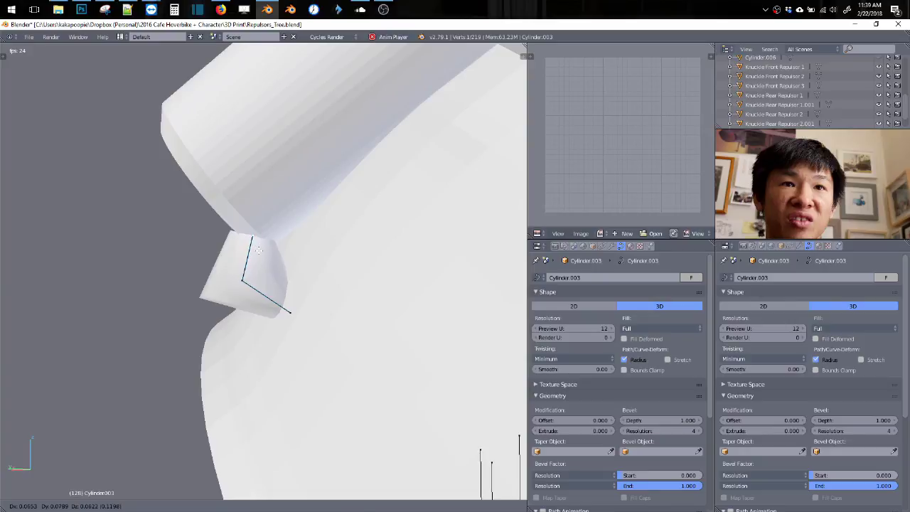
pyautogui.click(258, 250)
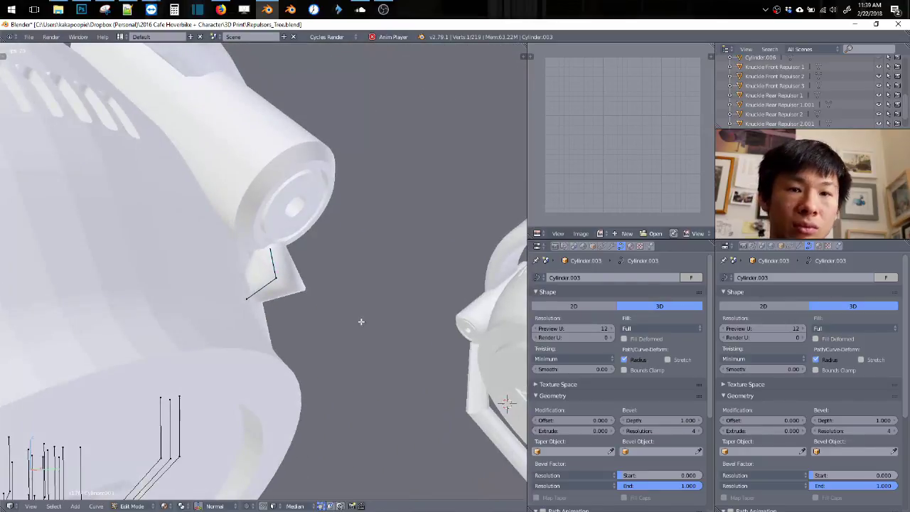
pyautogui.hotkey('alt', 's')
pyautogui.click(325, 287)
pyautogui.scroll(-4, 327, 290)
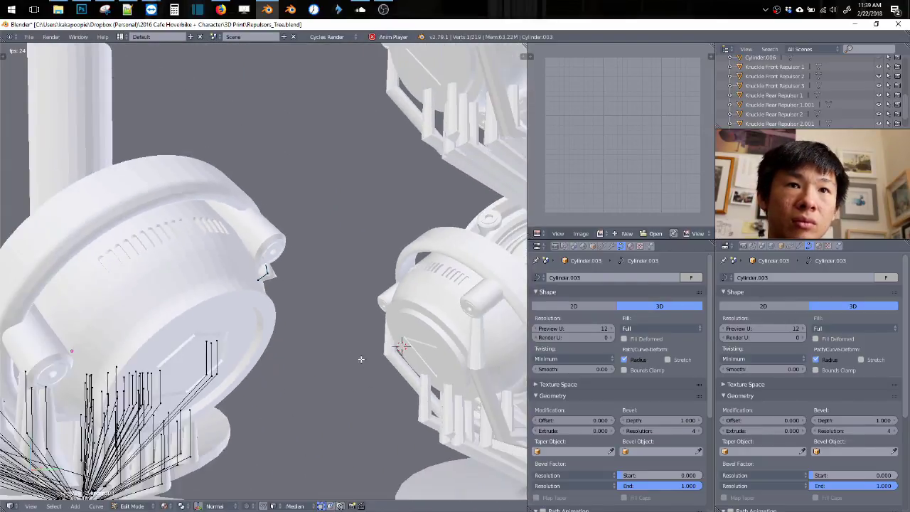
# Step: Select the branch tip points all around the tree and raise them along global Z into the repulsors
pyautogui.moveTo(361, 360); pyautogui.dragTo(227, 249, button='middle')
pyautogui.scroll(-2, 299, 231)
pyautogui.keyDown('shift'); pyautogui.moveTo(206, 302); pyautogui.dragTo(275, 241, button='middle'); pyautogui.keyUp('shift')
pyautogui.moveTo(498, 277); pyautogui.dragTo(268, 246, button='middle')
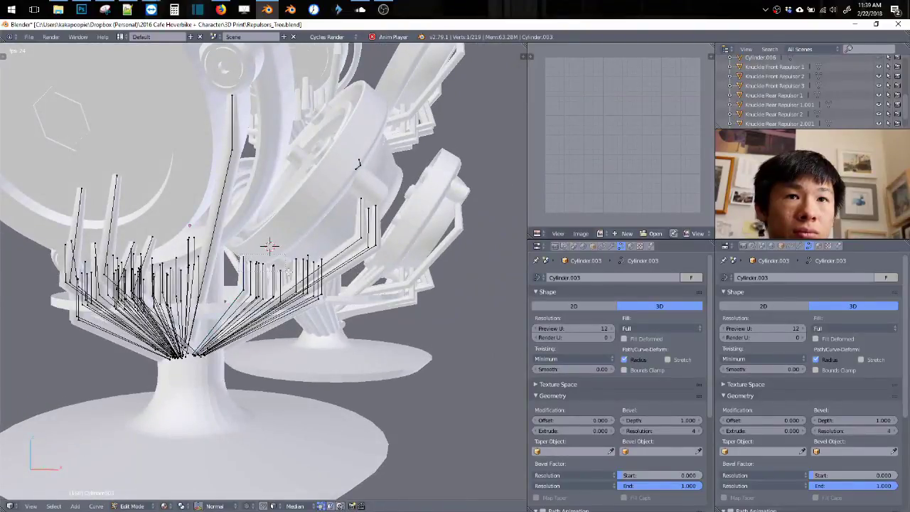
pyautogui.moveTo(354, 194); pyautogui.dragTo(186, 177, button='middle')
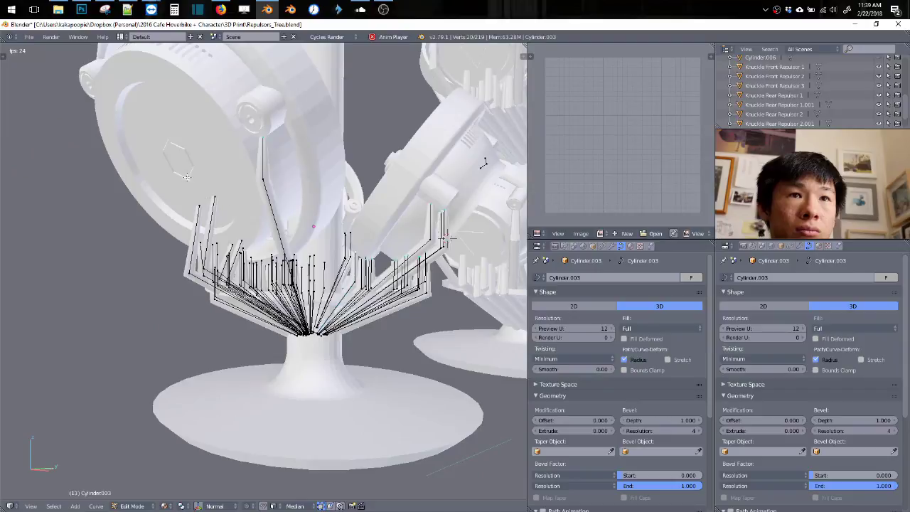
pyautogui.moveTo(175, 209); pyautogui.dragTo(183, 223, button='middle')
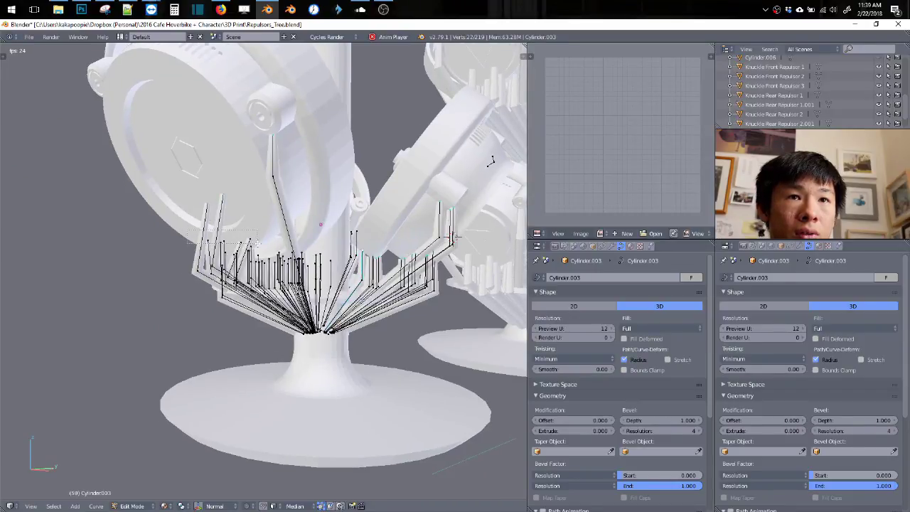
pyautogui.moveTo(490, 162); pyautogui.dragTo(256, 78, button='middle')
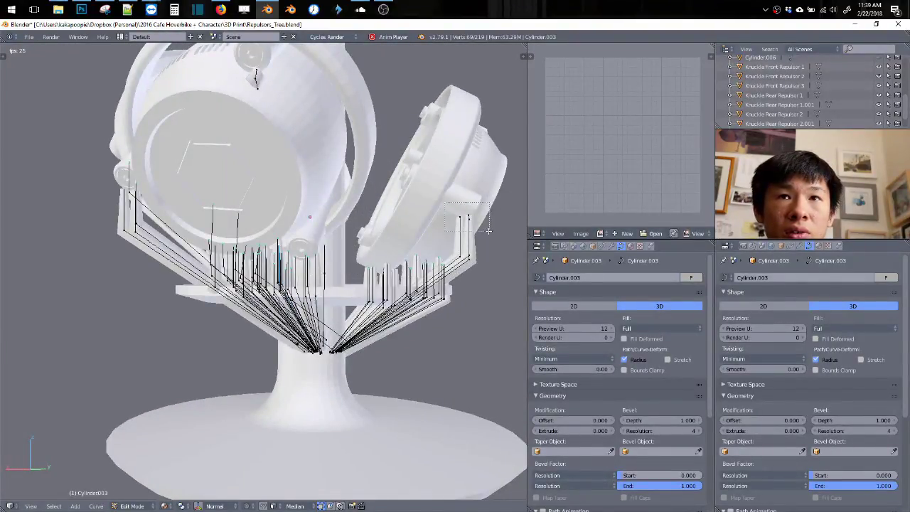
pyautogui.moveTo(256, 78); pyautogui.dragTo(390, 238, button='middle')
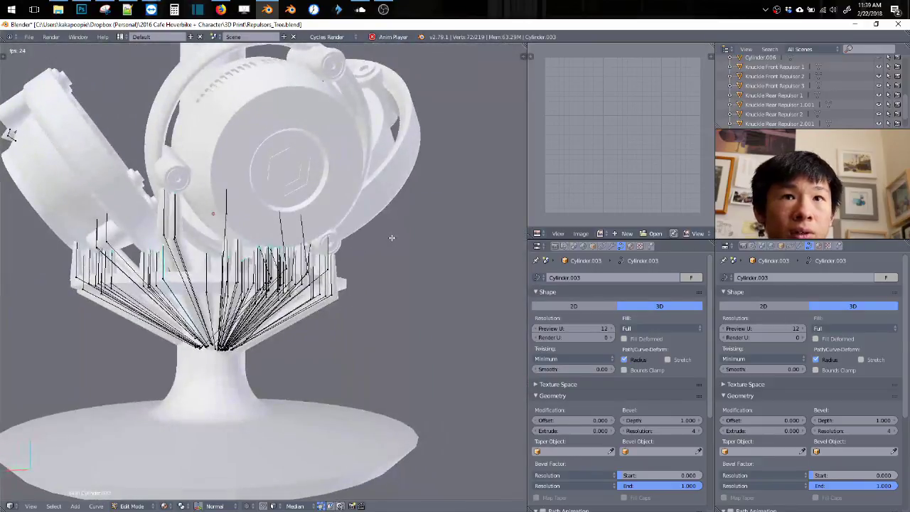
pyautogui.press('g')
pyautogui.press('z')
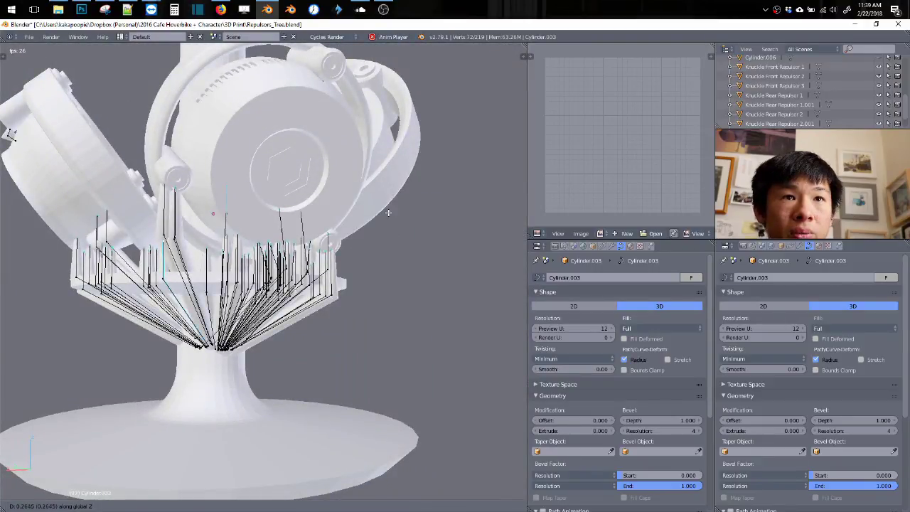
pyautogui.click(386, 218)
pyautogui.moveTo(387, 219)
pyautogui.mouseDown(button='middle')
pyautogui.moveTo(136, 220)
pyautogui.moveTo(499, 175)
pyautogui.moveTo(386, 216)
pyautogui.moveTo(385, 207)
pyautogui.mouseUp(button='middle')
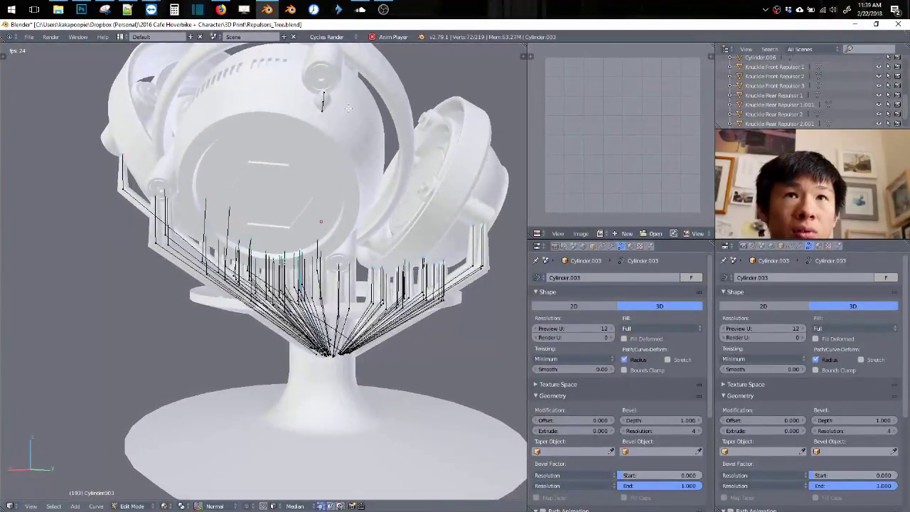
# Step: Readjust the height of the selected points along Z and return to Object Mode
pyautogui.moveTo(348, 108); pyautogui.dragTo(349, 223, button='middle')
pyautogui.press('g')
pyautogui.press('z')
pyautogui.click(317, 112)
pyautogui.press('Tab')
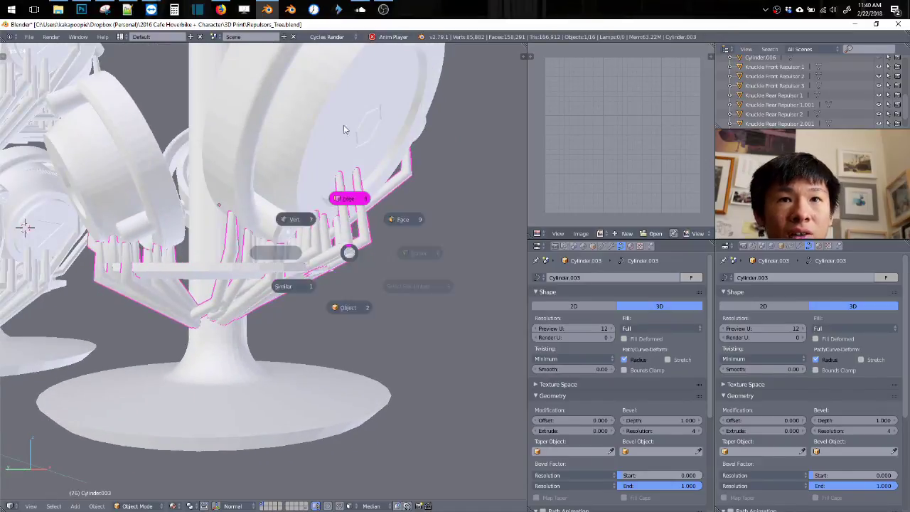
# Step: Enter Edit Mode on the branch curve and adjust the thickness of the tall support under the large repulsor with Shrink/Fatten
pyautogui.press('Tab')
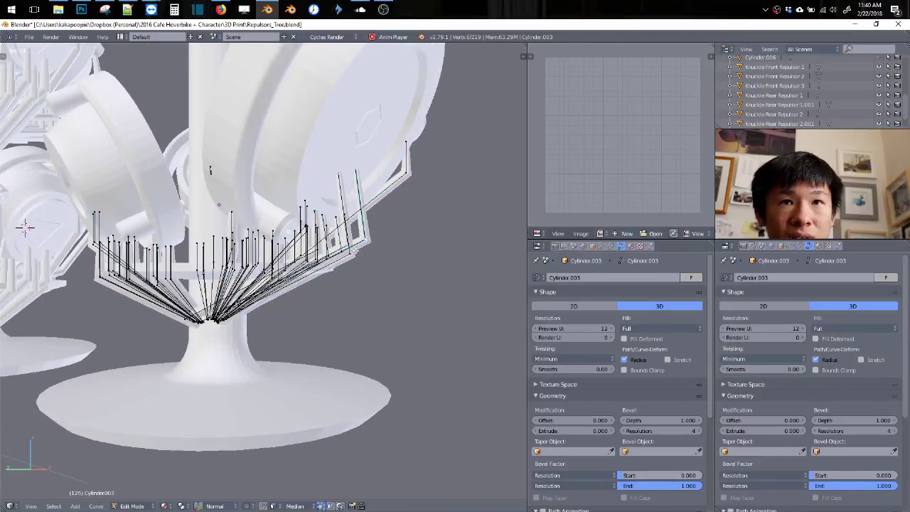
pyautogui.moveTo(210, 170); pyautogui.dragTo(202, 201, button='middle')
pyautogui.hotkey('alt', 's')
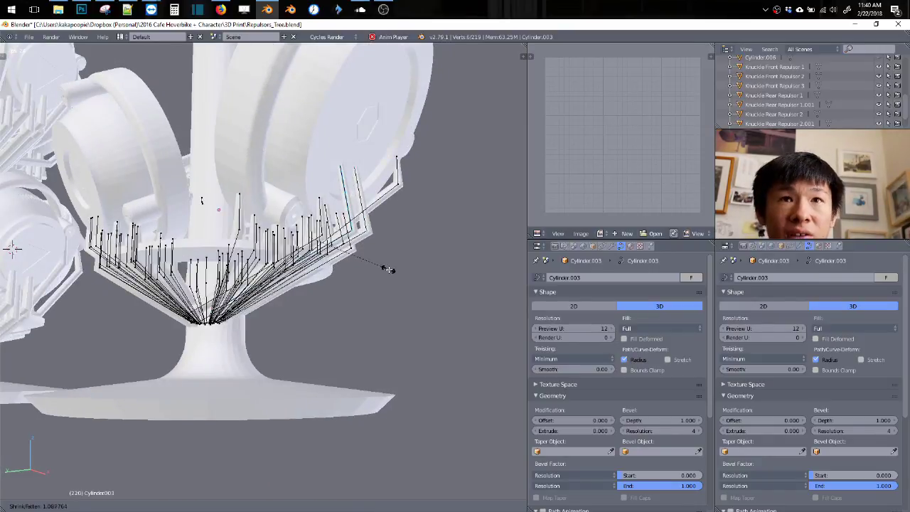
pyautogui.click(416, 302)
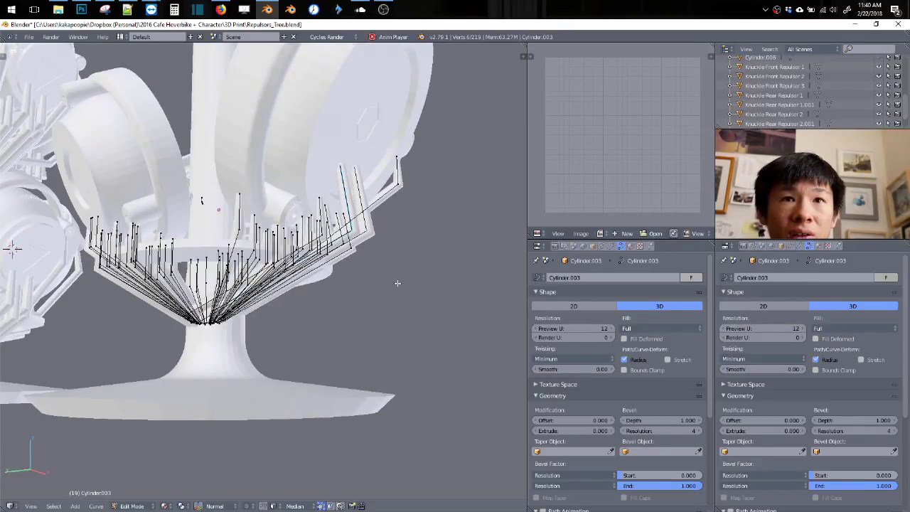
pyautogui.moveTo(414, 298); pyautogui.dragTo(356, 268, button='middle')
pyautogui.hotkey('alt', 's')
pyautogui.click(353, 265)
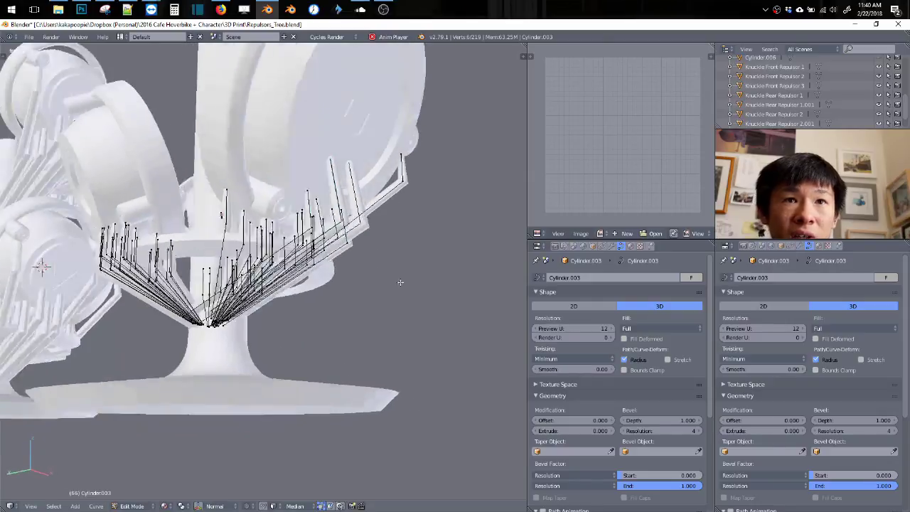
# Step: Adjust the thickness of a shorter support tip below the large repulsor with Shrink/Fatten
pyautogui.moveTo(370, 269); pyautogui.dragTo(389, 282, button='middle')
pyautogui.scroll(4, 288, 211)
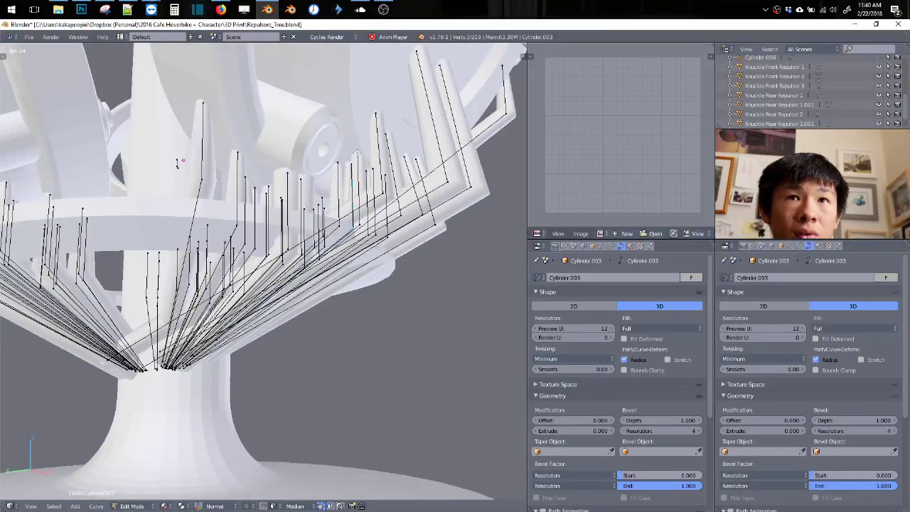
pyautogui.hotkey('alt', 's')
pyautogui.click(427, 245)
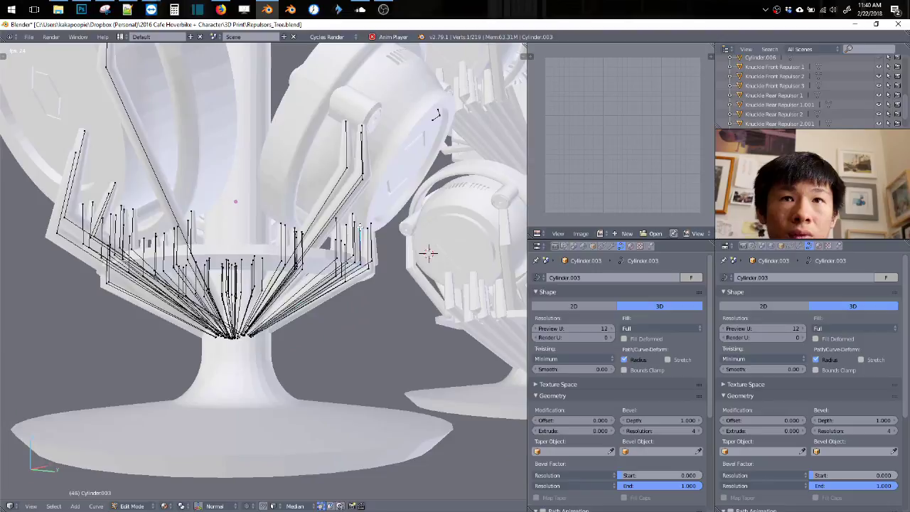
# Step: Thicken an outer support under the smaller repulsor on the opposite side of the tree with Shrink/Fatten
pyautogui.hotkey('alt', 's')
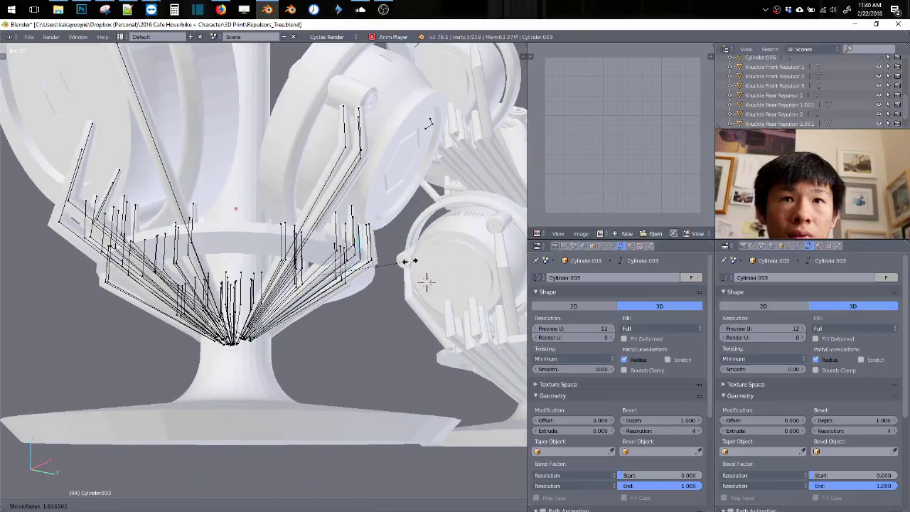
pyautogui.click(410, 261)
pyautogui.moveTo(400, 256); pyautogui.dragTo(298, 281, button='middle')
pyautogui.keyDown('shift'); pyautogui.moveTo(311, 192); pyautogui.dragTo(379, 223, button='middle'); pyautogui.keyUp('shift')
pyautogui.click(440, 295)
pyautogui.scroll(-1, 389, 229)
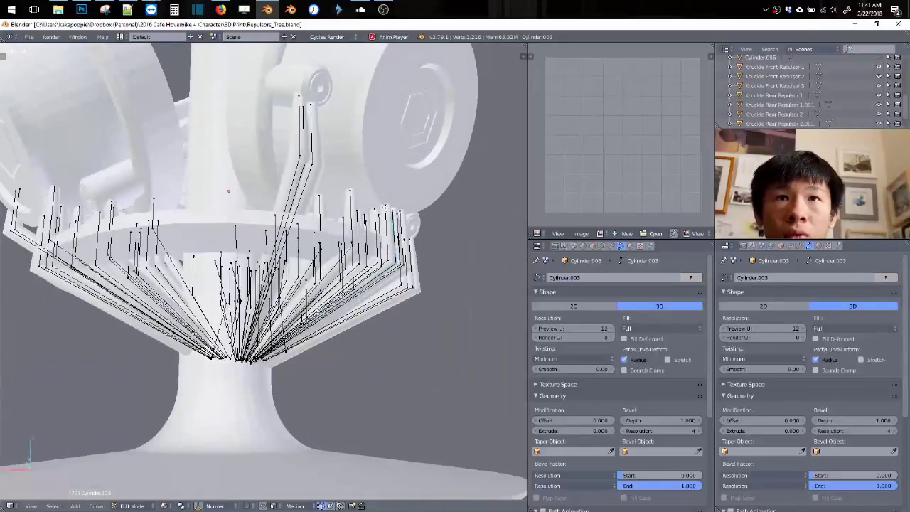
# Step: Reposition the selected support's points so it reaches up into the smaller repulsor, and return to Object Mode
pyautogui.press('g')
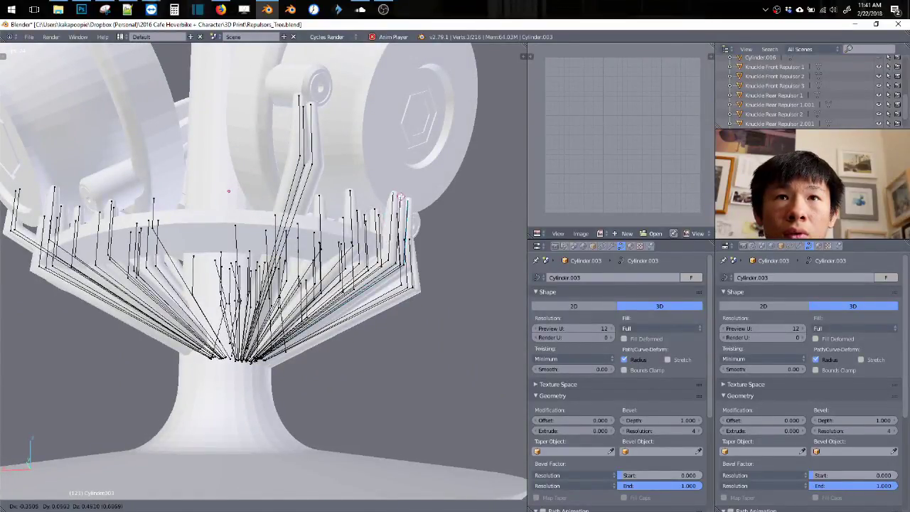
pyautogui.click(394, 246)
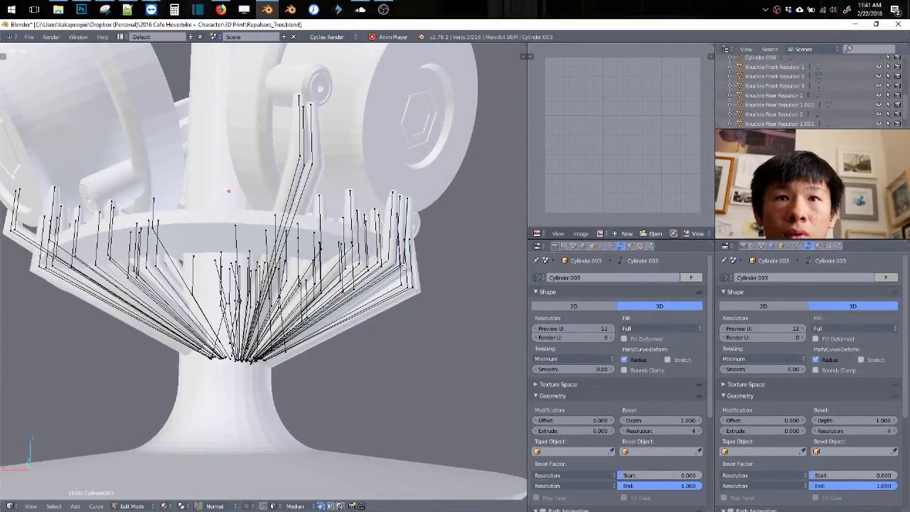
pyautogui.moveTo(404, 267); pyautogui.dragTo(435, 275, button='middle')
pyautogui.press('g')
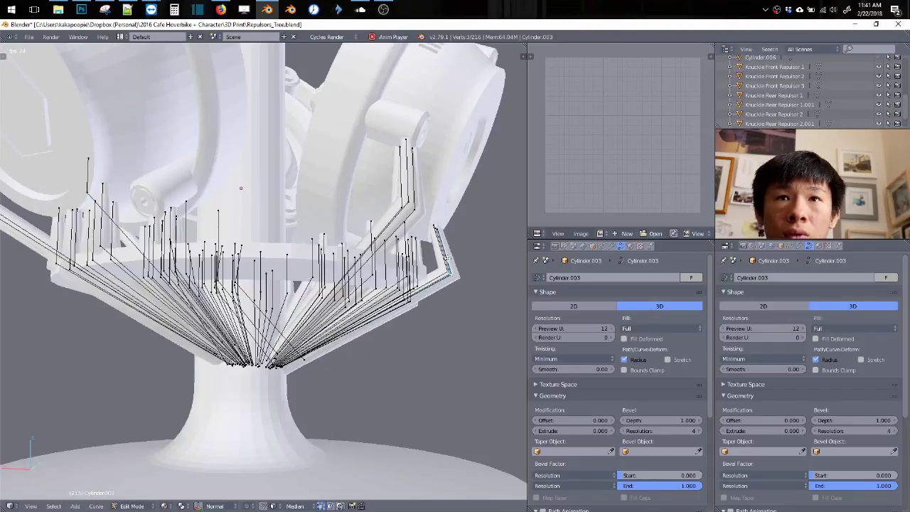
pyautogui.click(457, 243)
pyautogui.moveTo(457, 243); pyautogui.dragTo(335, 289, button='middle')
pyautogui.press('Tab')
pyautogui.scroll(-4, 263, 213)
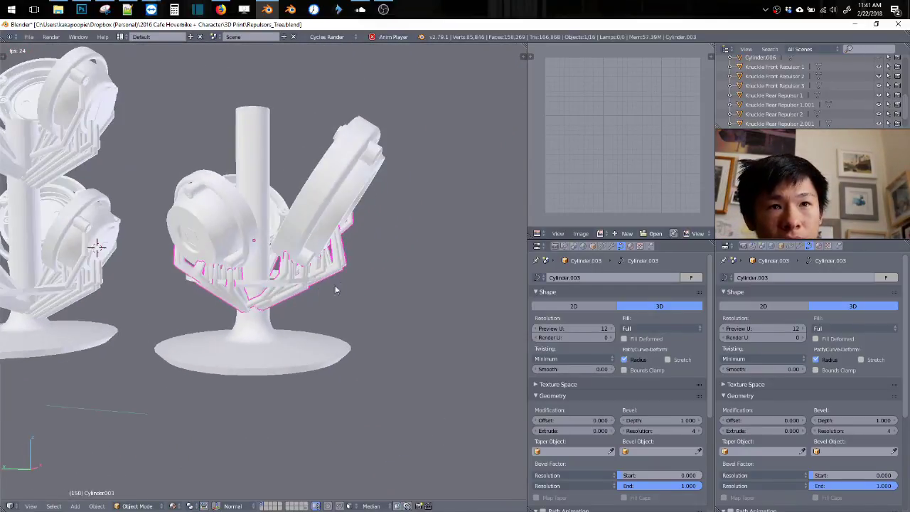
# Step: Duplicate the branch curve in place and hide the copy as an editable backup
pyautogui.hotkey('shift', 'd')
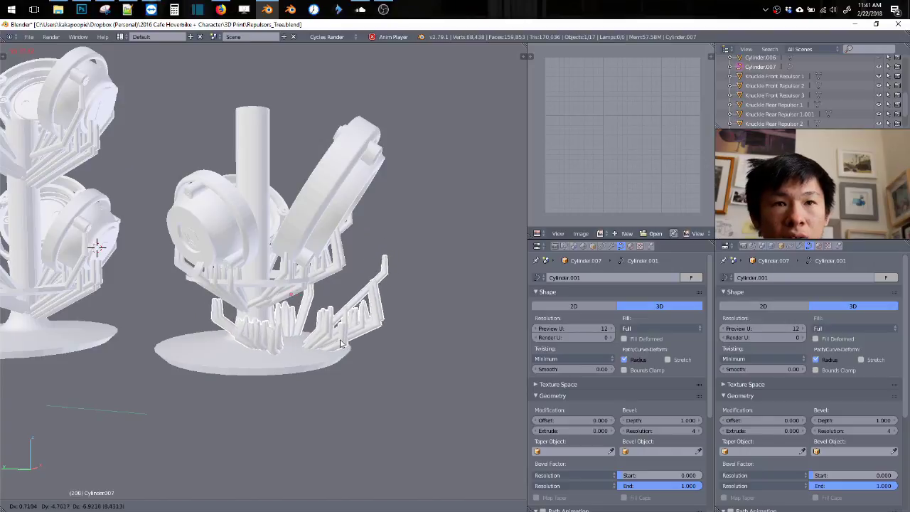
pyautogui.rightClick(344, 335)
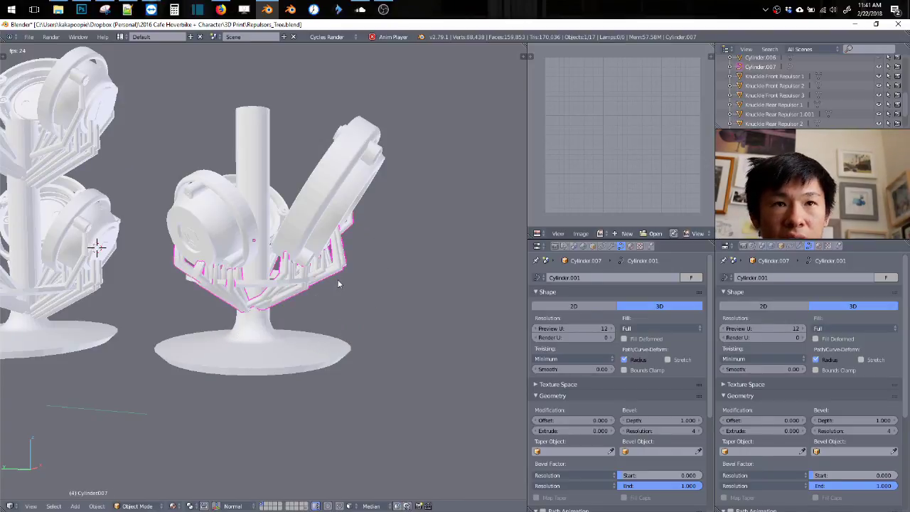
pyautogui.press('h')
# Step: Select the visible branch curve and convert it to a mesh
pyautogui.rightClick(314, 282)
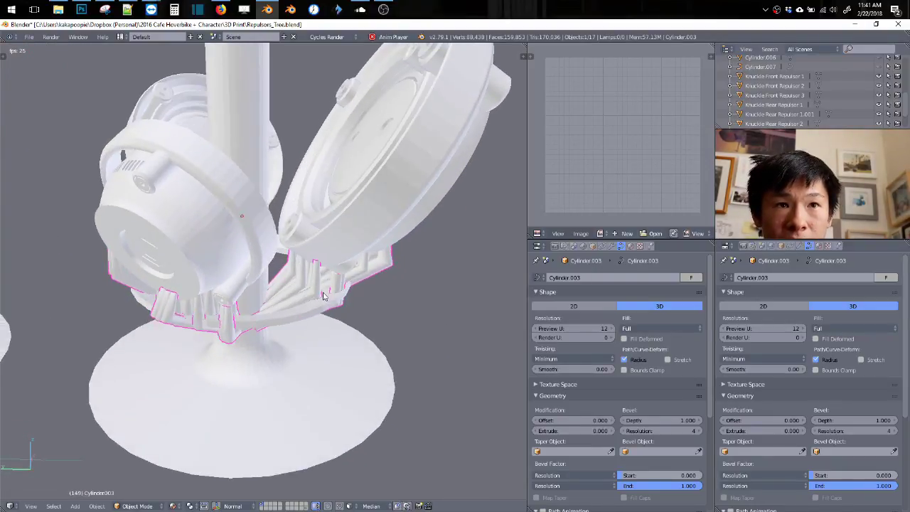
pyautogui.hotkey('alt', 'c')
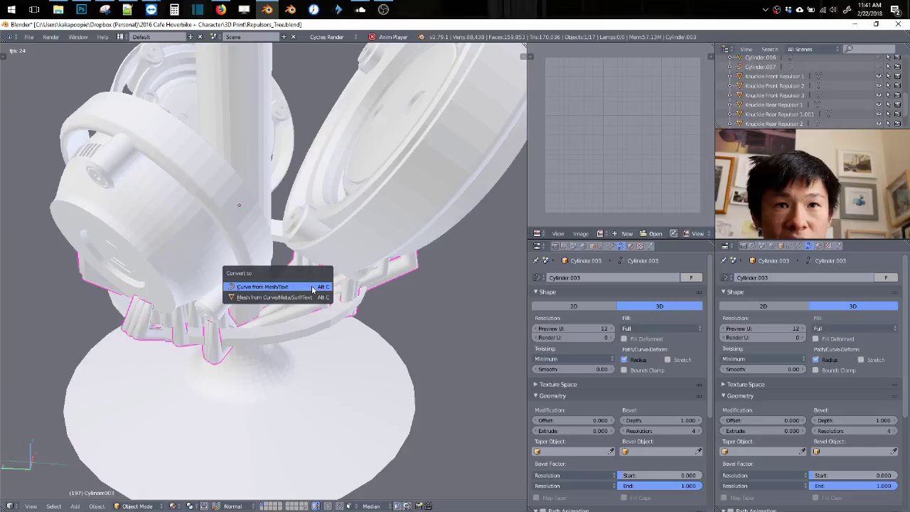
pyautogui.click(297, 299)
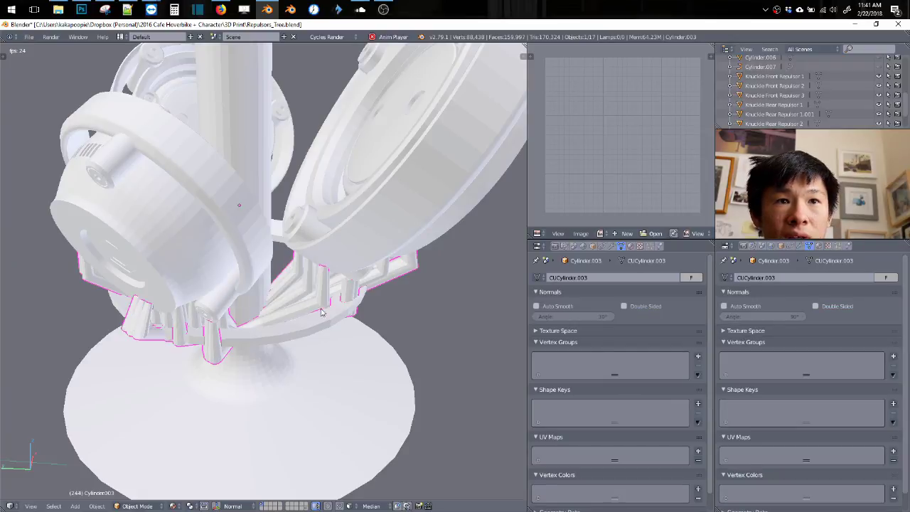
# Step: Select the whole branch mesh in Edit Mode, fill its open tube ends with faces, and return to Object Mode
pyautogui.press('Tab')
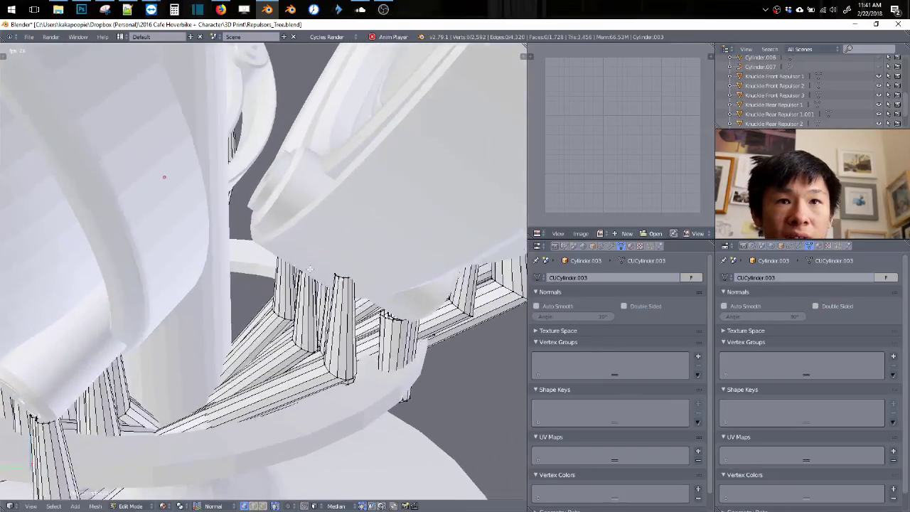
pyautogui.press('a')
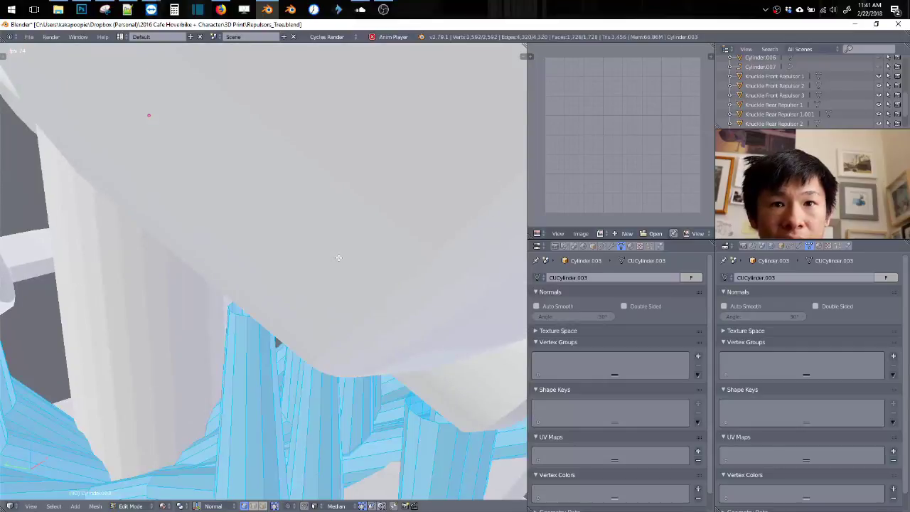
pyautogui.press('a')
pyautogui.press('a')
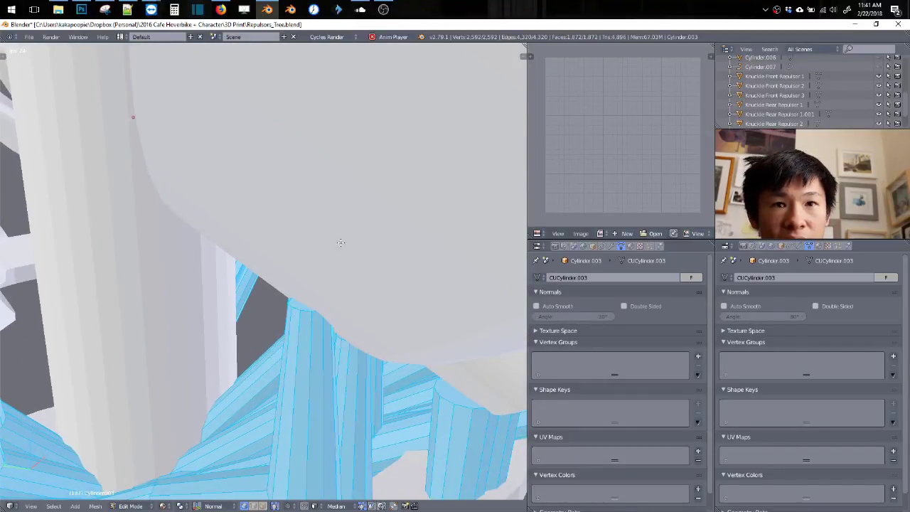
pyautogui.scroll(-3, 345, 275)
pyautogui.press('a')
pyautogui.moveTo(346, 275); pyautogui.dragTo(420, 305, button='middle')
pyautogui.scroll(-5, 420, 307)
pyautogui.press('Tab')
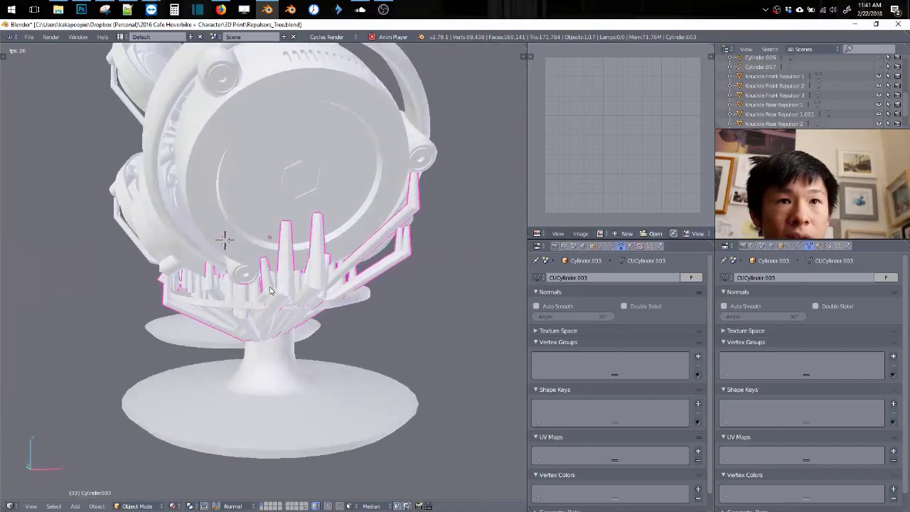
# Step: Delete the upper stacked branch supports and their three repulsors from the other tree
pyautogui.keyDown('shift'); pyautogui.rightClick(275, 225); pyautogui.keyUp('shift')
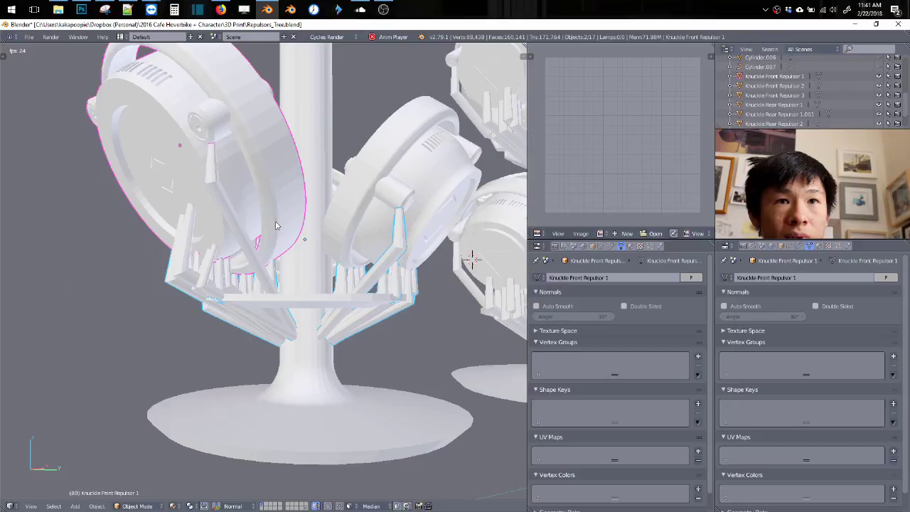
pyautogui.moveTo(336, 226); pyautogui.dragTo(349, 235, button='middle')
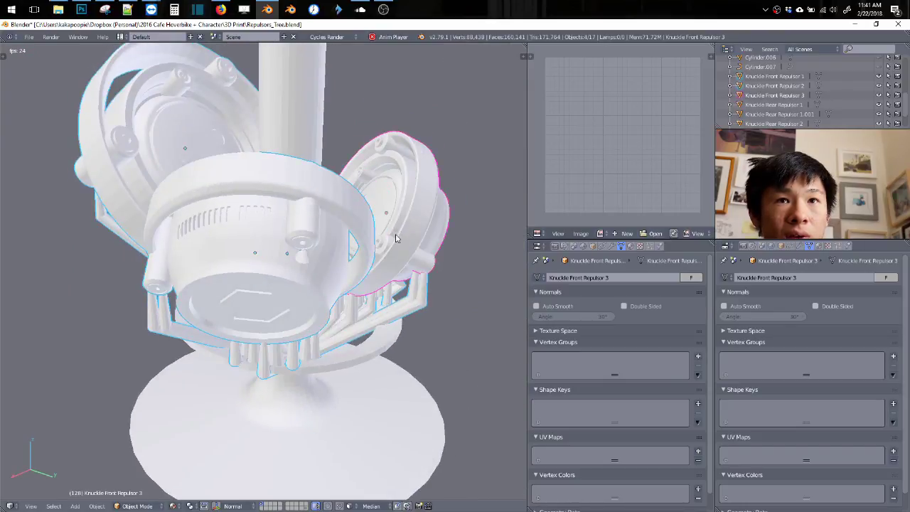
pyautogui.rightClick(191, 165)
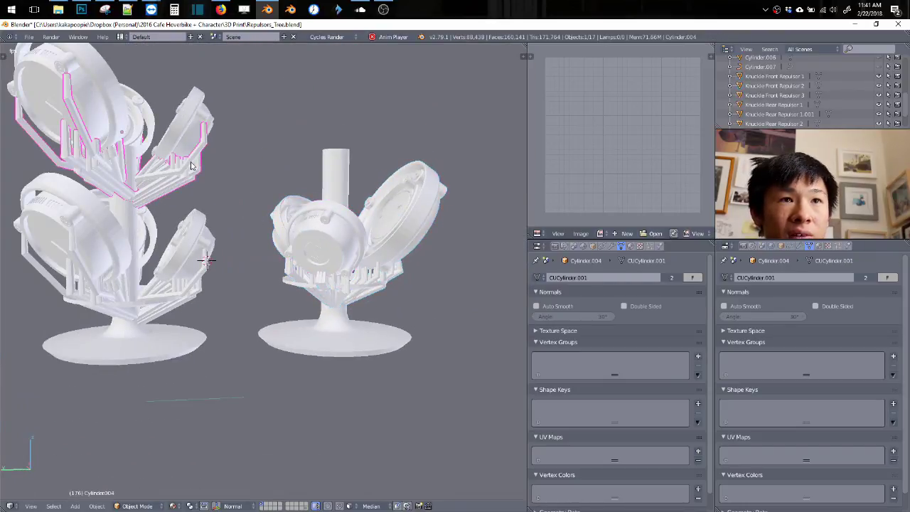
pyautogui.press('x')
pyautogui.rightClick(167, 151)
pyautogui.press('x')
pyautogui.rightClick(78, 131)
pyautogui.press('x')
pyautogui.rightClick(100, 122)
pyautogui.press('x')
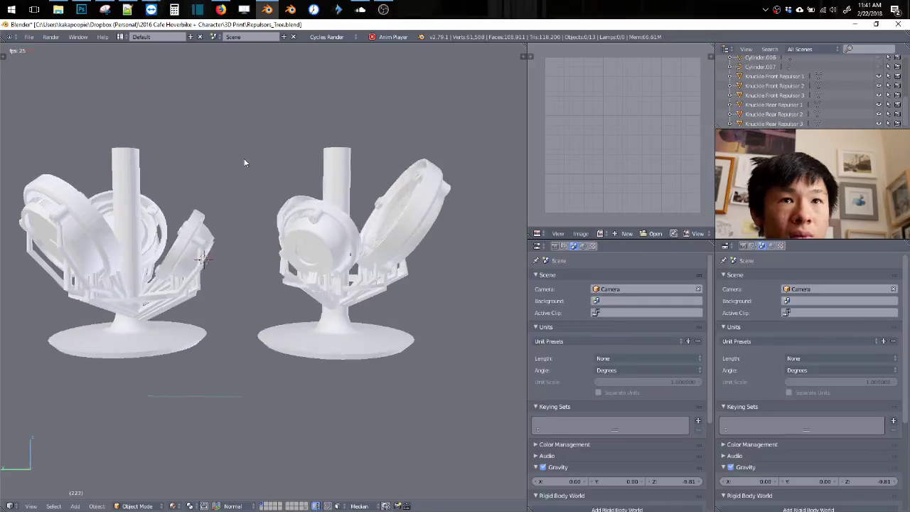
# Step: Duplicate the three front repulsors with their branch mesh upward along Z twice to try stacked tiers on the trunk
pyautogui.rightClick(337, 221)
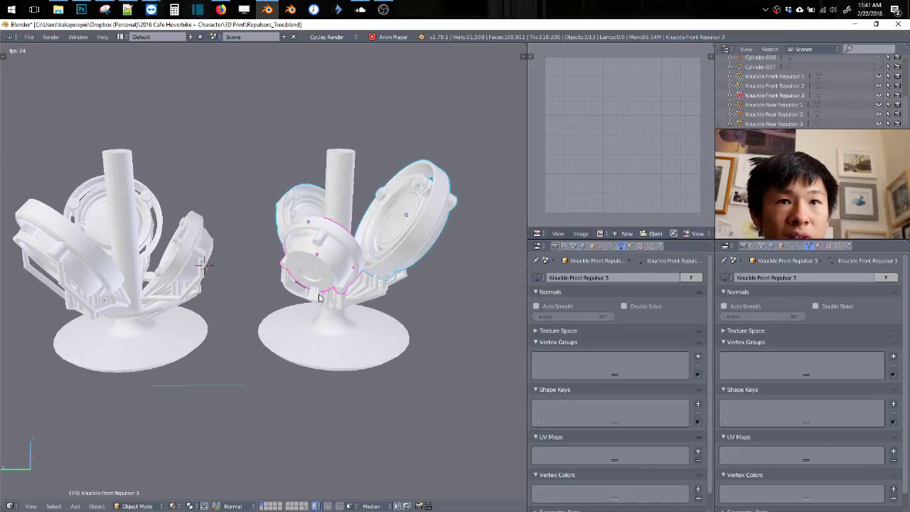
pyautogui.keyDown('shift'); pyautogui.rightClick(318, 299); pyautogui.keyUp('shift')
pyautogui.hotkey('shift', 'd')
pyautogui.press('z')
pyautogui.press('z')
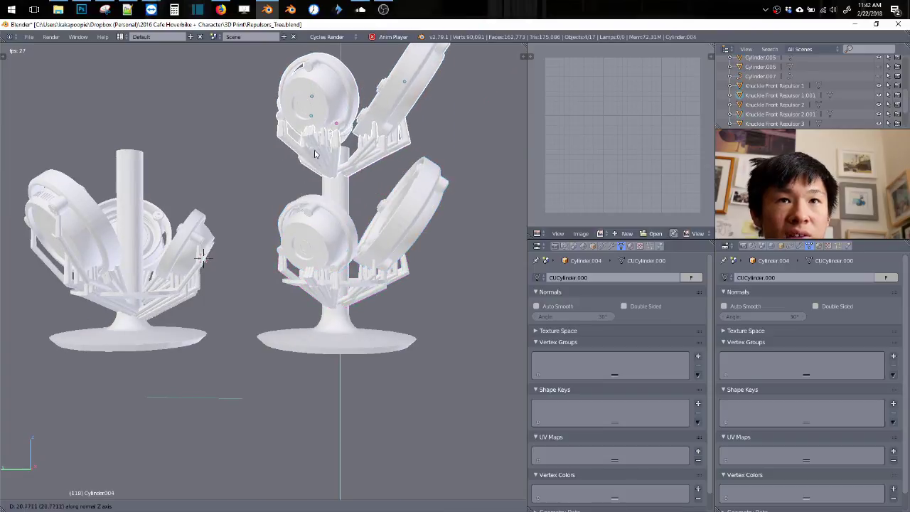
pyautogui.click(317, 165)
pyautogui.hotkey('shift', 'd')
pyautogui.press('z')
pyautogui.press('z')
pyautogui.click(319, 57)
# Step: Remove both stacked copies of the front repulsors and branches from the trunk
pyautogui.keyDown('shift'); pyautogui.rightClick(323, 118); pyautogui.keyUp('shift')
pyautogui.keyDown('shift'); pyautogui.moveTo(335, 163); pyautogui.dragTo(339, 261, button='middle'); pyautogui.keyUp('shift')
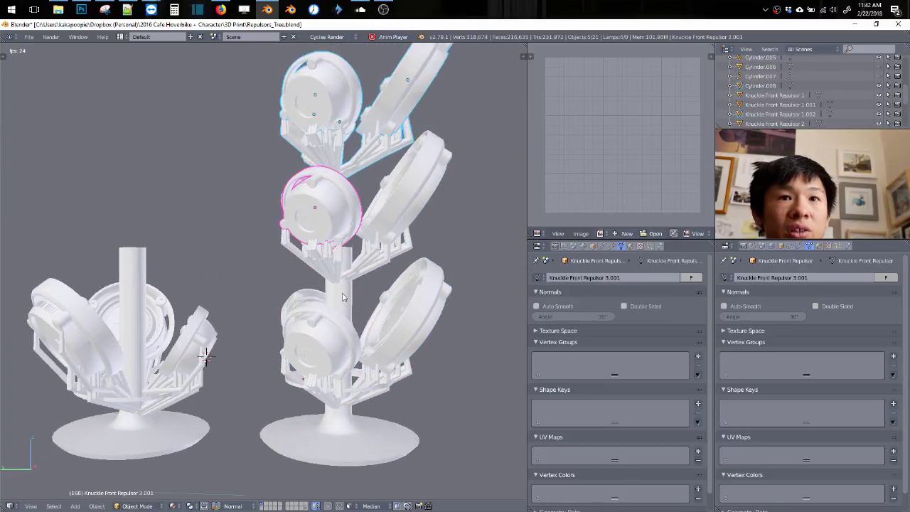
pyautogui.press('Delete')
pyautogui.moveTo(355, 187); pyautogui.dragTo(365, 234)
pyautogui.press('x')
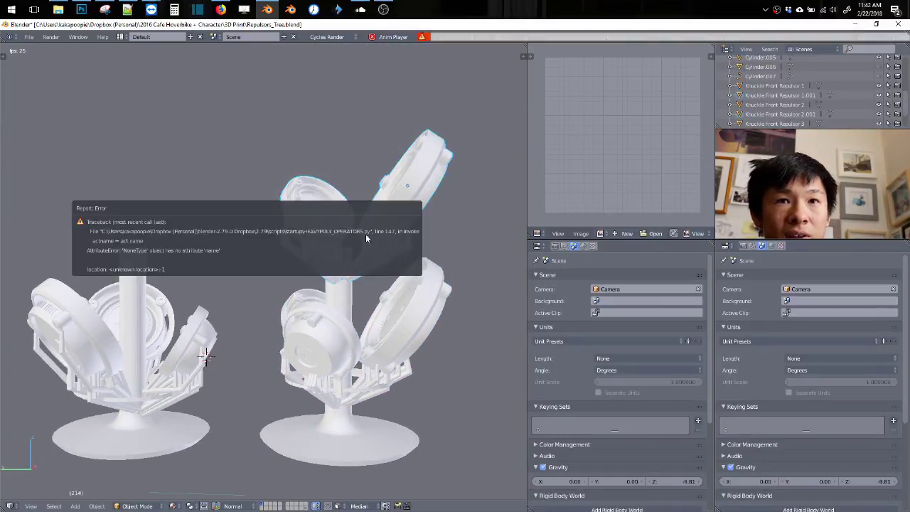
pyautogui.click(310, 199)
pyautogui.press('x')
pyautogui.click(388, 218)
pyautogui.hotkey('ctrl', 'shift', 'z')
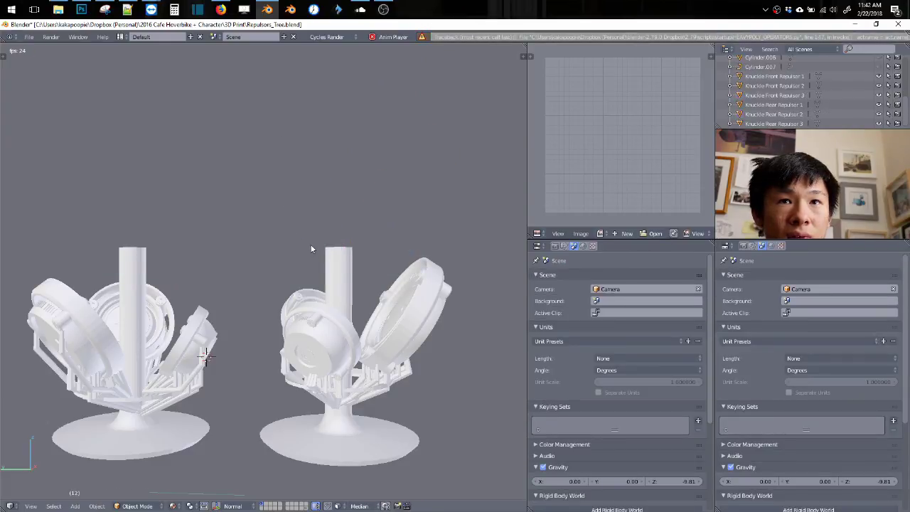
# Step: Save the Blender file under its existing name
pyautogui.hotkey('ctrl', 's')
pyautogui.click(332, 218)
pyautogui.moveTo(324, 243); pyautogui.dragTo(323, 295, button='middle')
pyautogui.keyDown('shift'); pyautogui.moveTo(323, 296); pyautogui.dragTo(324, 218, button='middle'); pyautogui.keyUp('shift')
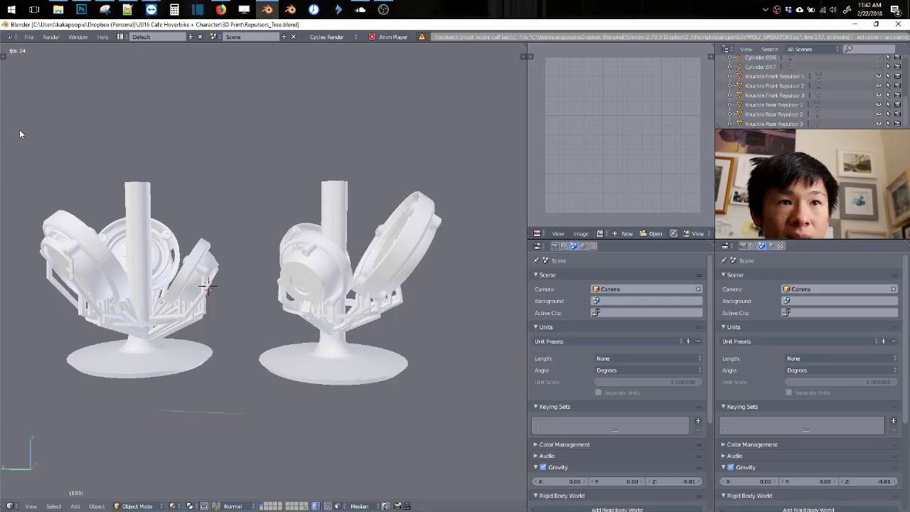
# Step: Select all visible objects of both trees and start an STL export
pyautogui.press('a')
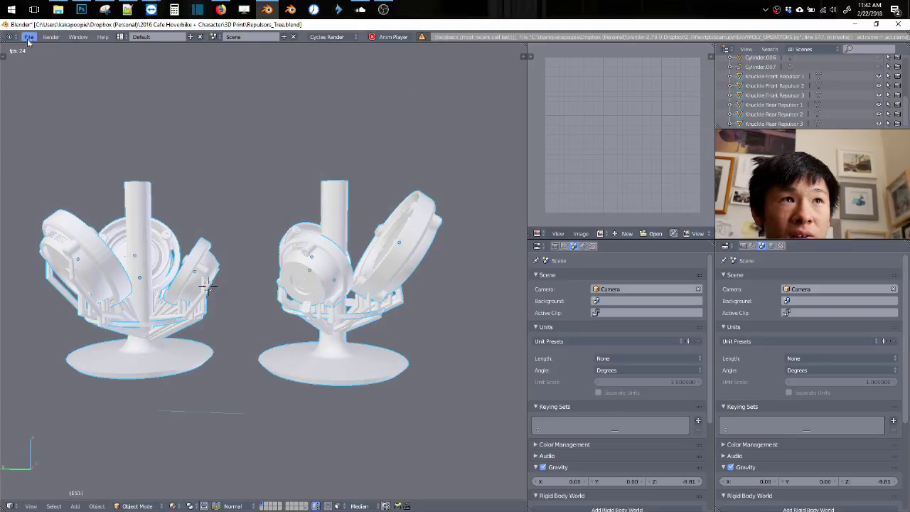
pyautogui.click(29, 36)
pyautogui.moveTo(91, 226)
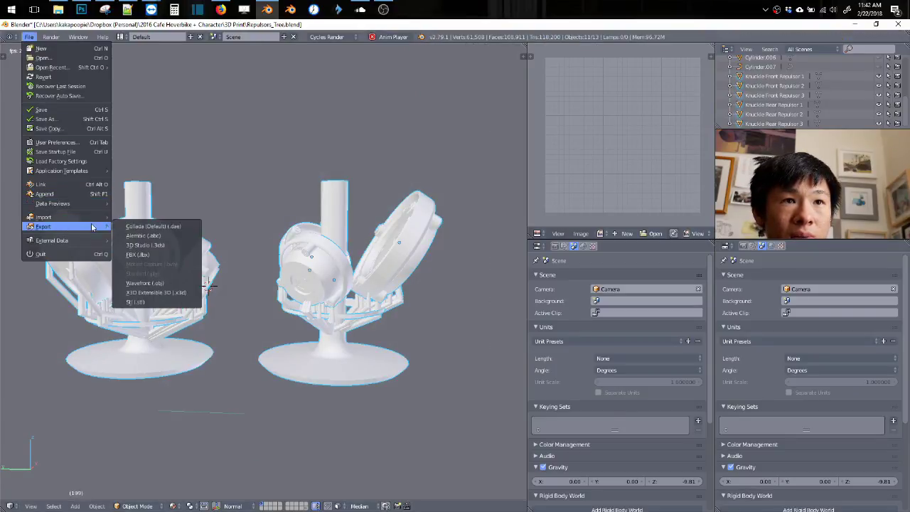
pyautogui.click(146, 302)
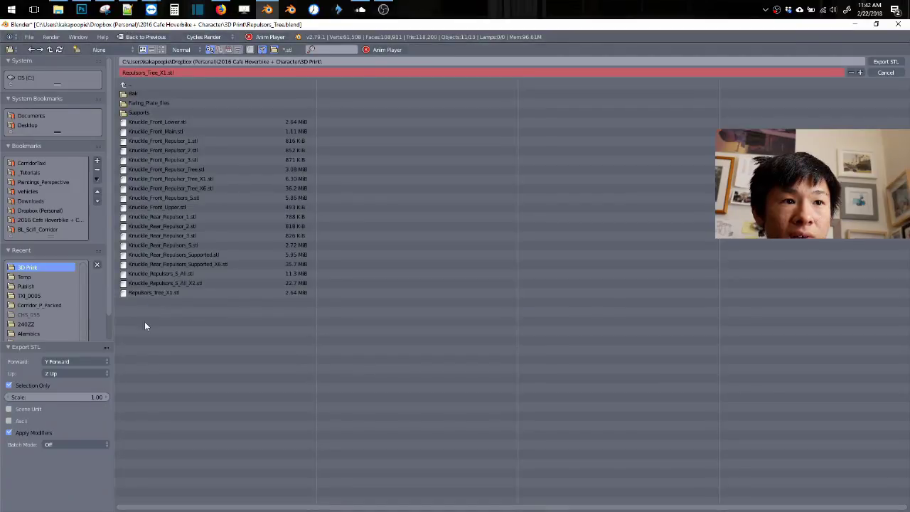